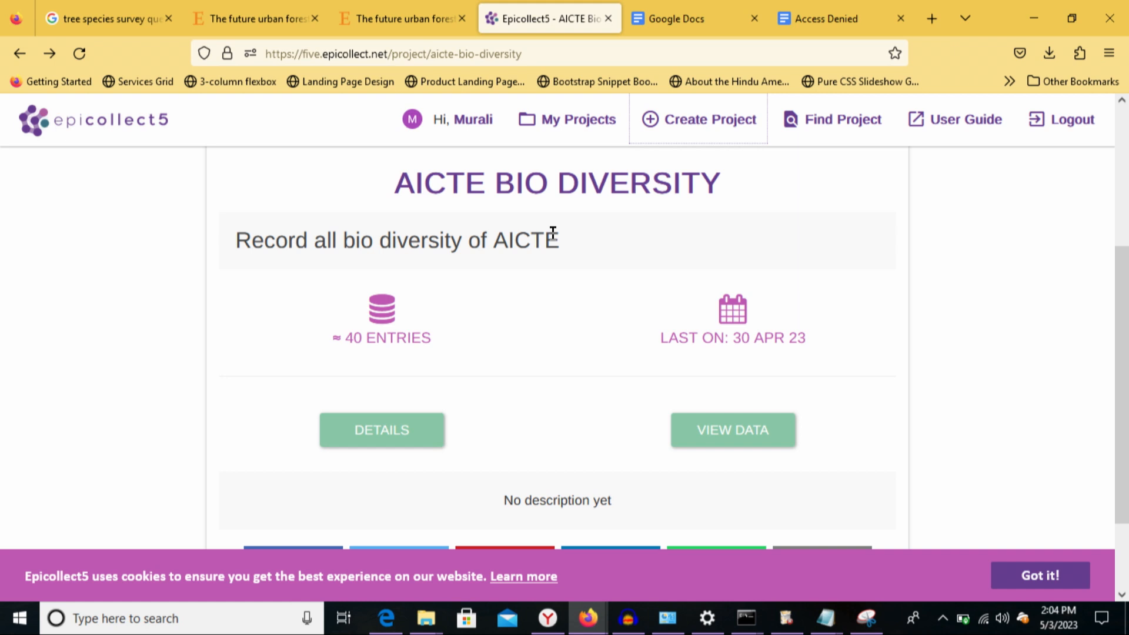
# Show the AICTE Bio Diversity project's entries on the map and open one entry from the southernmost cluster.
pyautogui.click(733, 438)
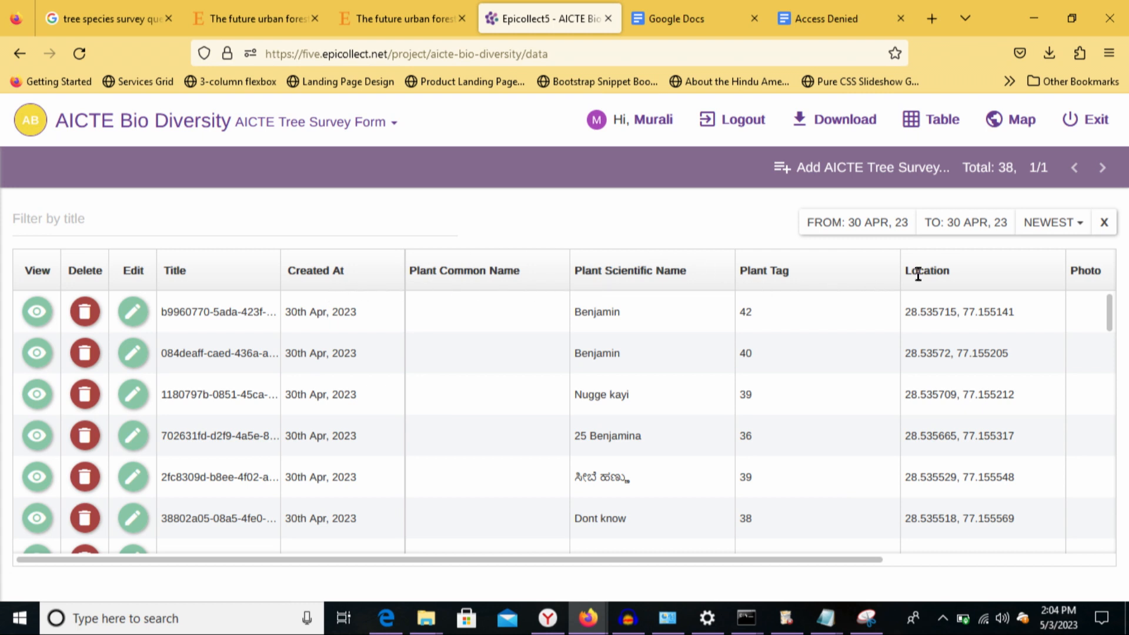
pyautogui.click(999, 122)
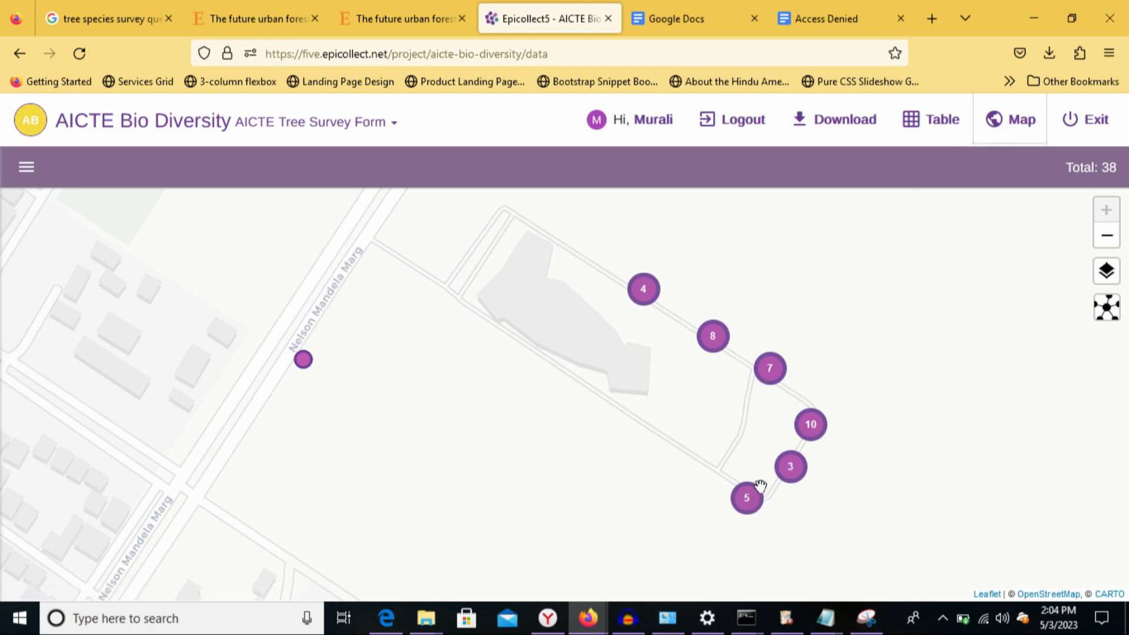
pyautogui.click(746, 502)
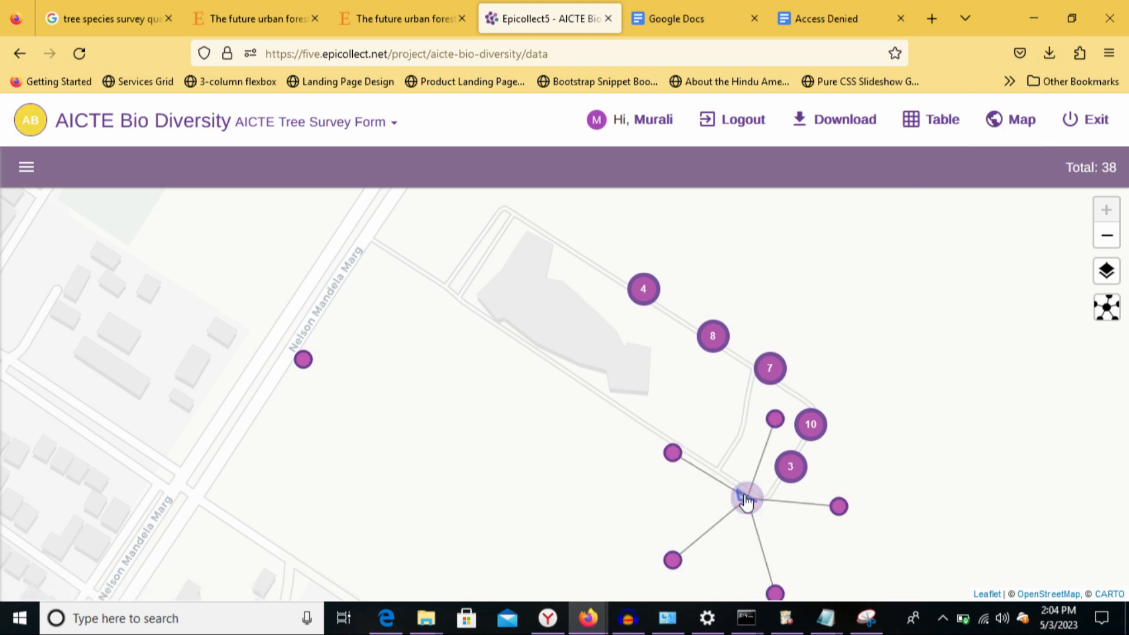
pyautogui.click(842, 509)
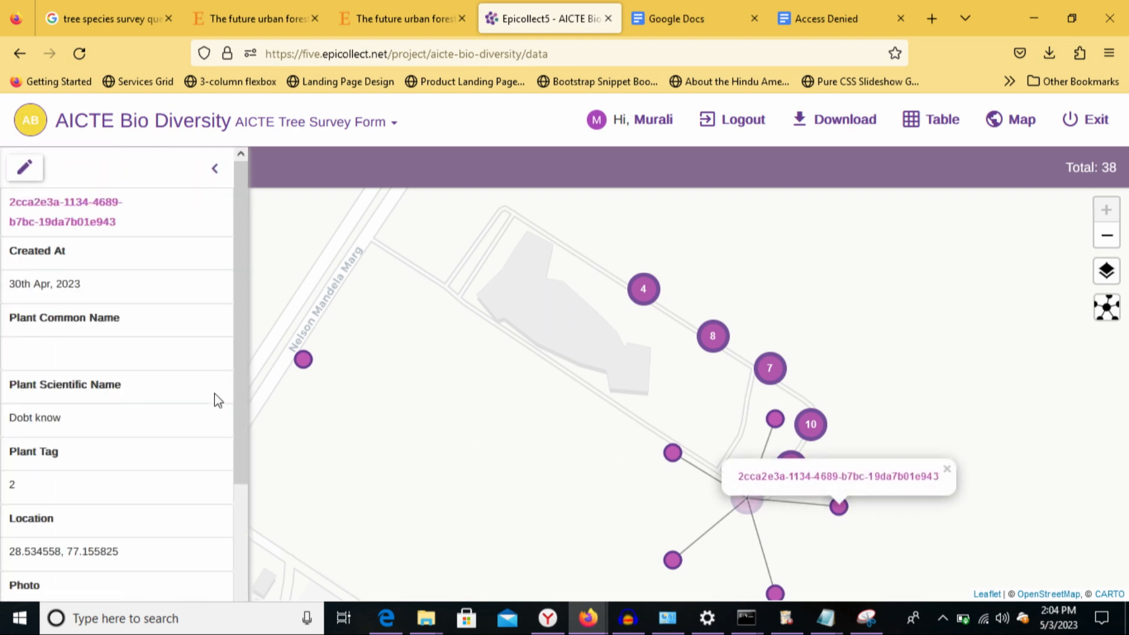
# Examine another entry of the same cluster, including its photo and notes, and return to the project homepage.
pyautogui.click(672, 560)
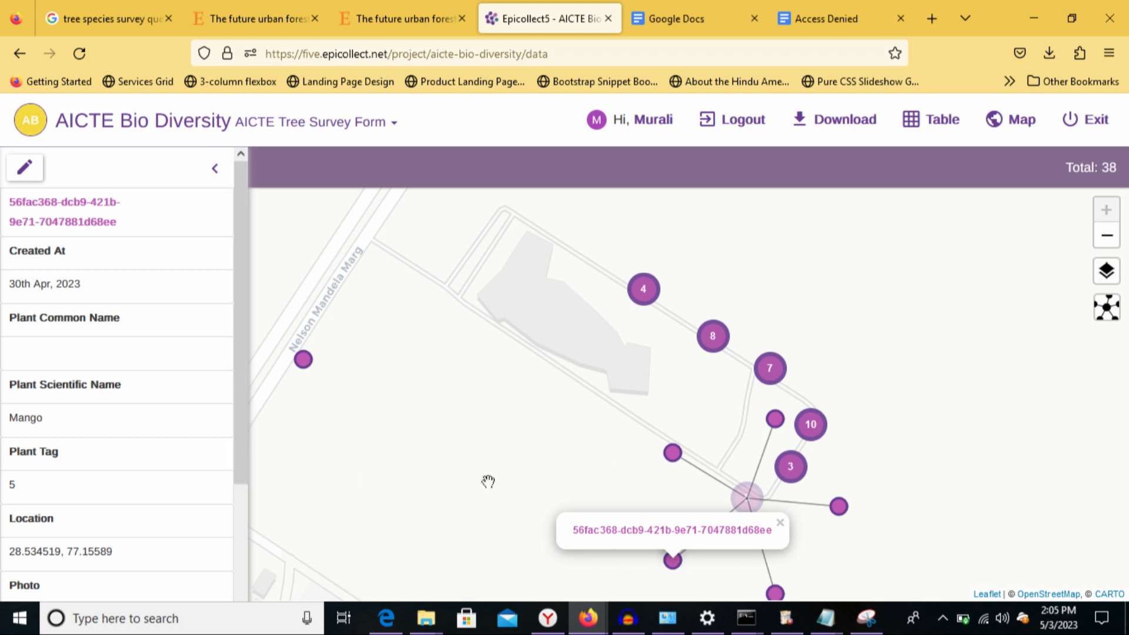
pyautogui.scroll(-5, 235, 513)
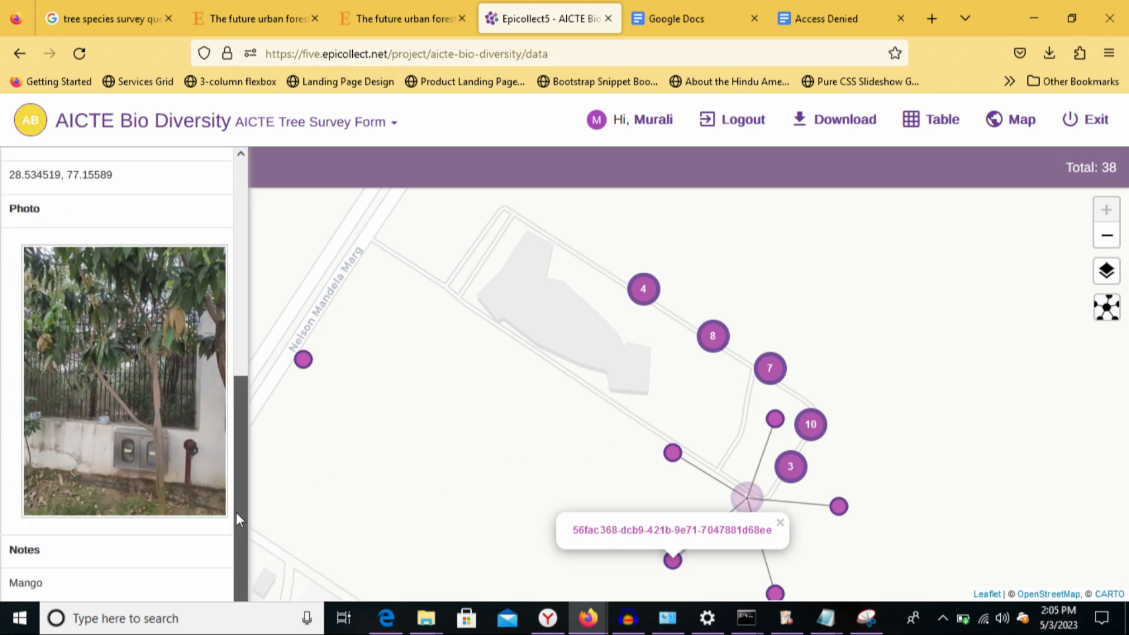
pyautogui.scroll(2, 233, 488)
pyautogui.moveTo(231, 467); pyautogui.dragTo(238, 313)
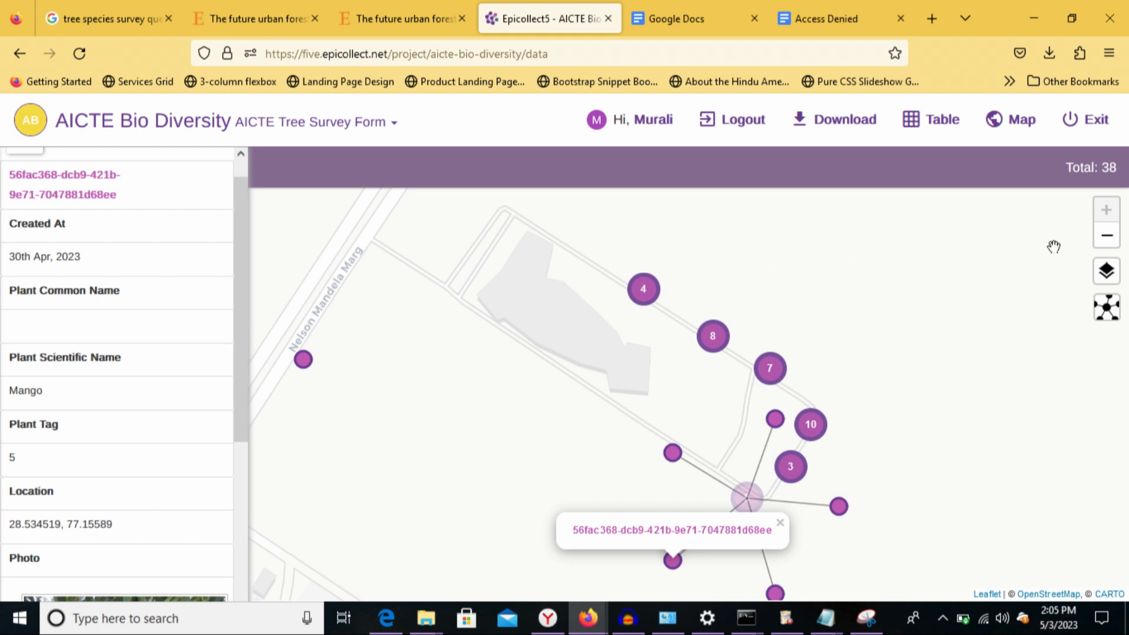
pyautogui.click(1107, 235)
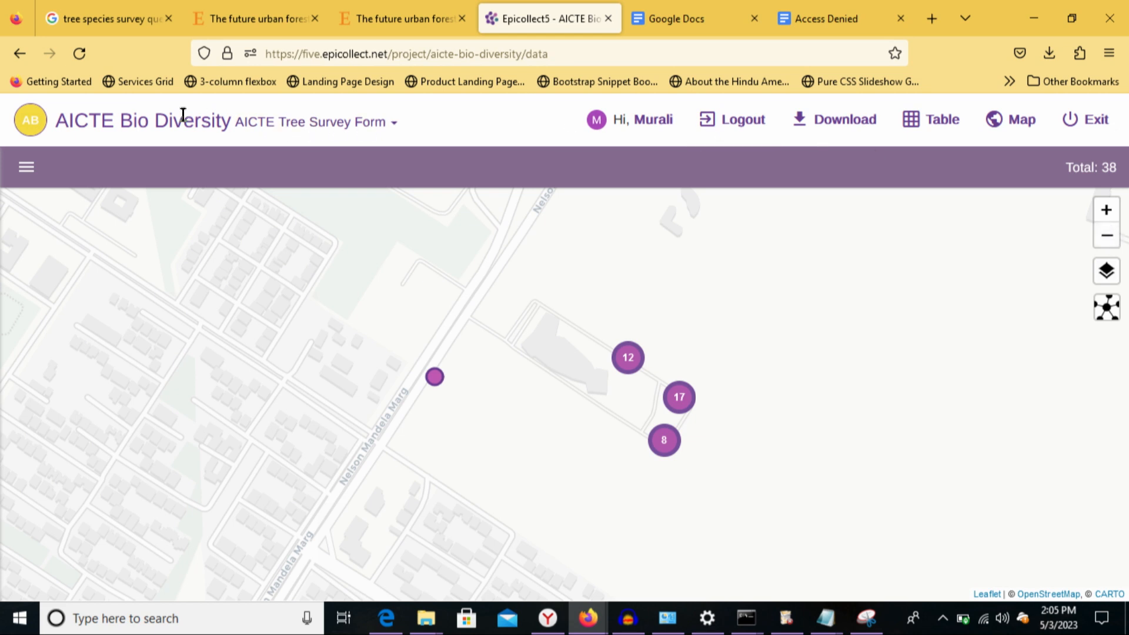
pyautogui.click(37, 126)
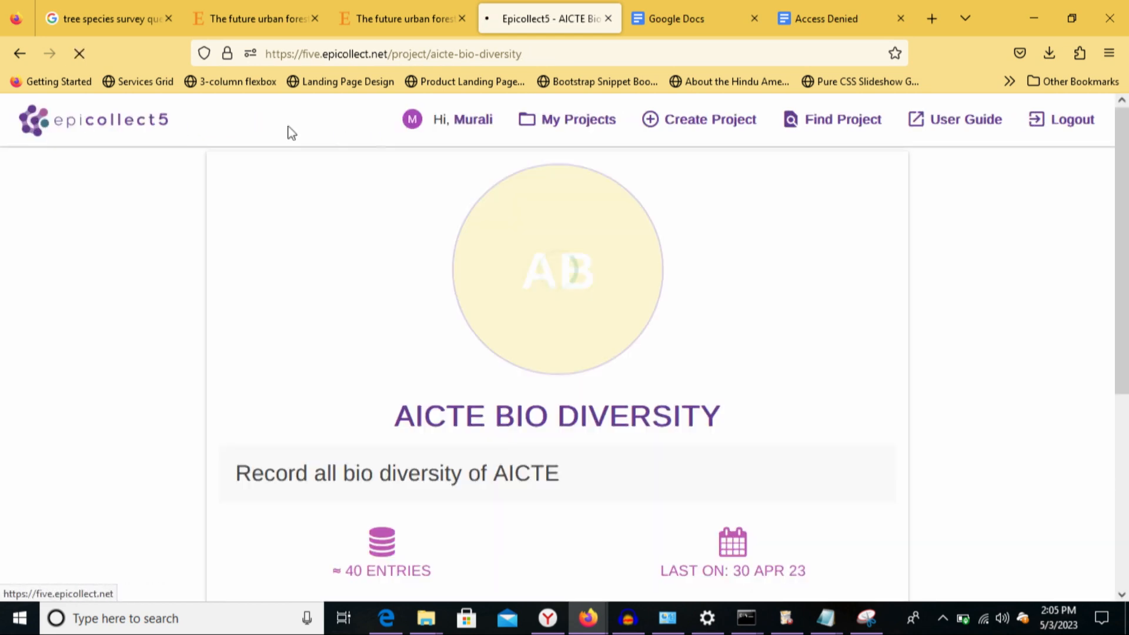
# Start a new project and enter "AICTE SJCE 1964 Tree Survey" as its project name.
pyautogui.click(683, 121)
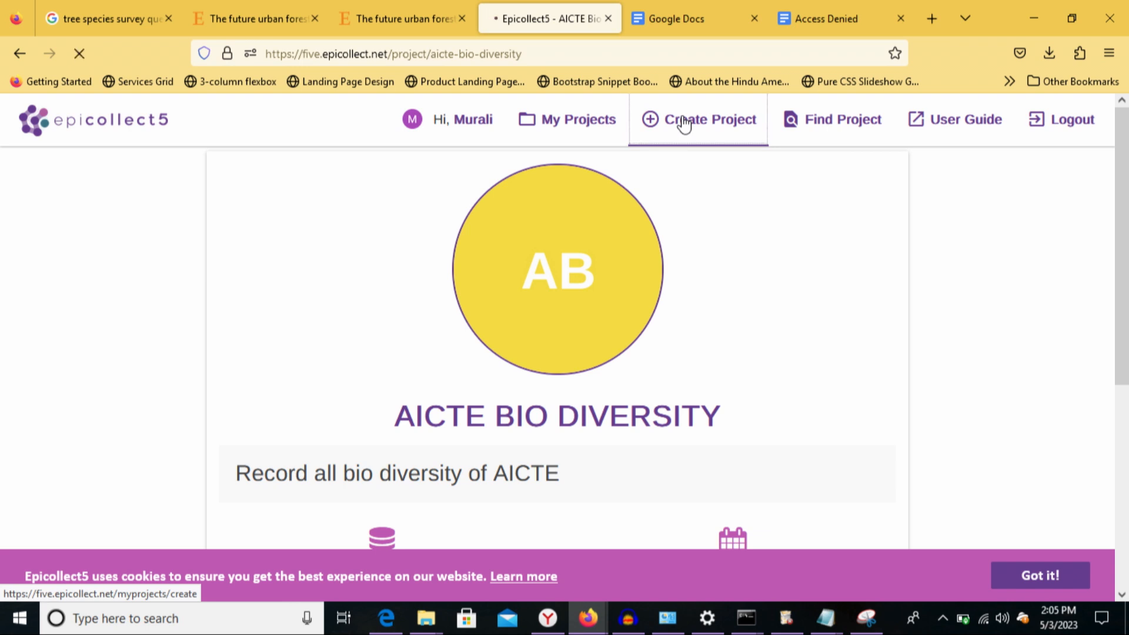
pyautogui.click(395, 294)
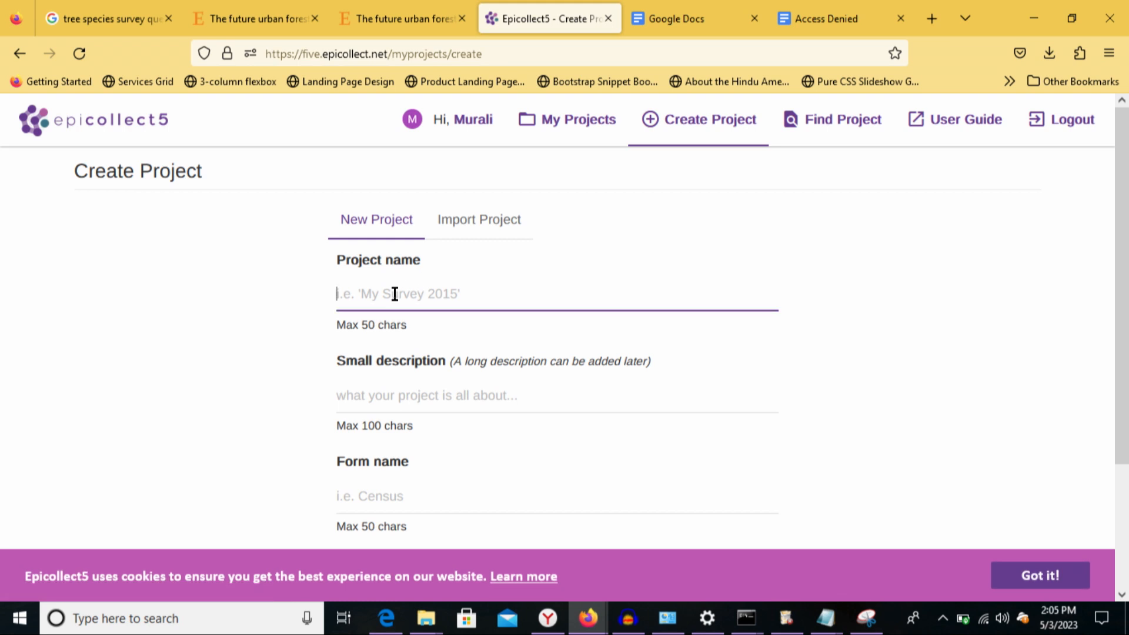
pyautogui.write('AICTE')
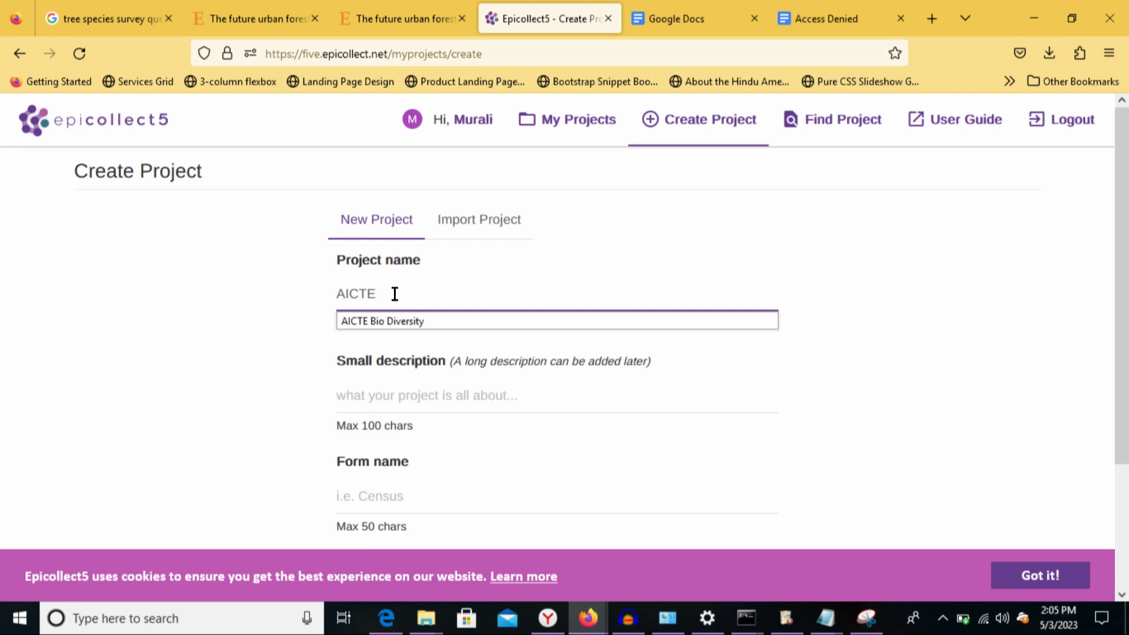
pyautogui.write('SJCE')
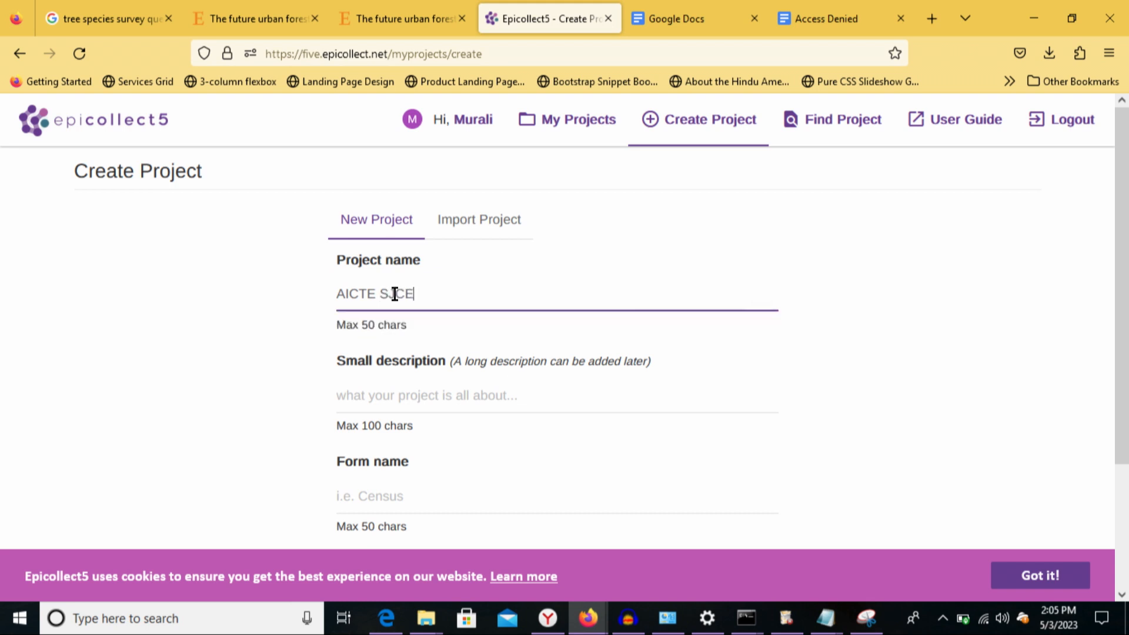
pyautogui.write(' 1964 Tree Survey')
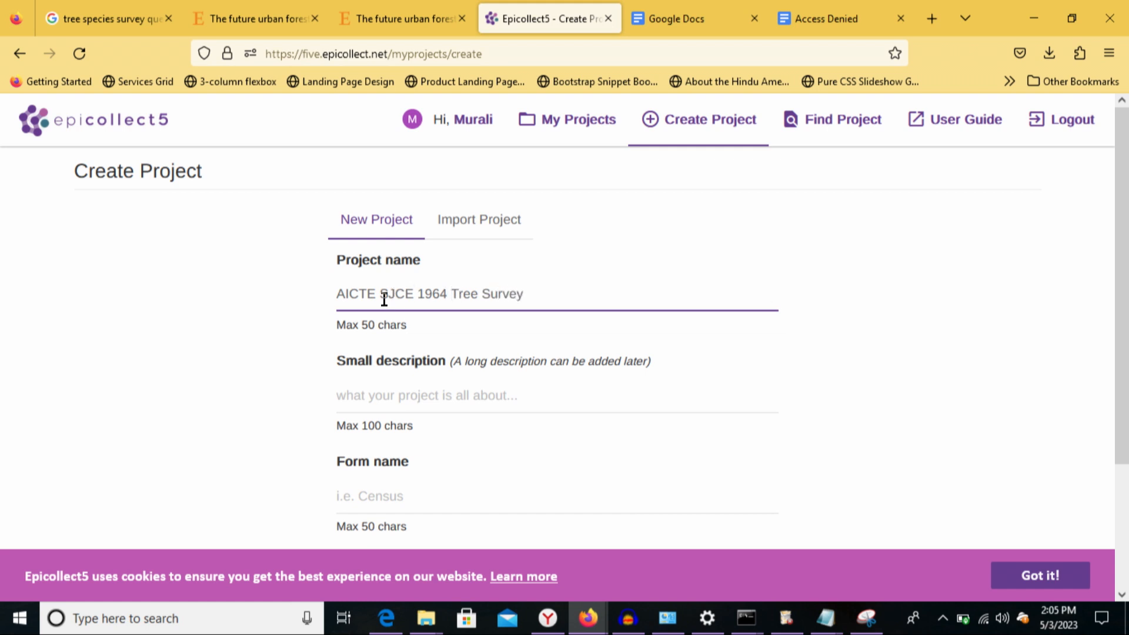
pyautogui.doubleClick(463, 293)
pyautogui.tripleClick(547, 300)
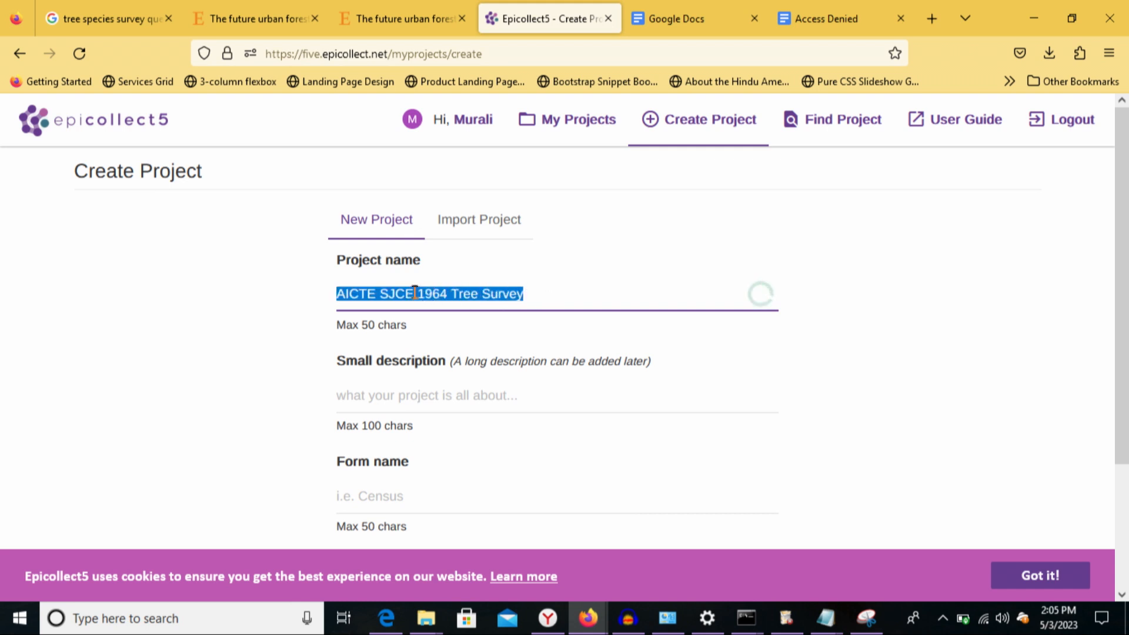
pyautogui.click(370, 292)
pyautogui.doubleClick(389, 293)
pyautogui.doubleClick(433, 294)
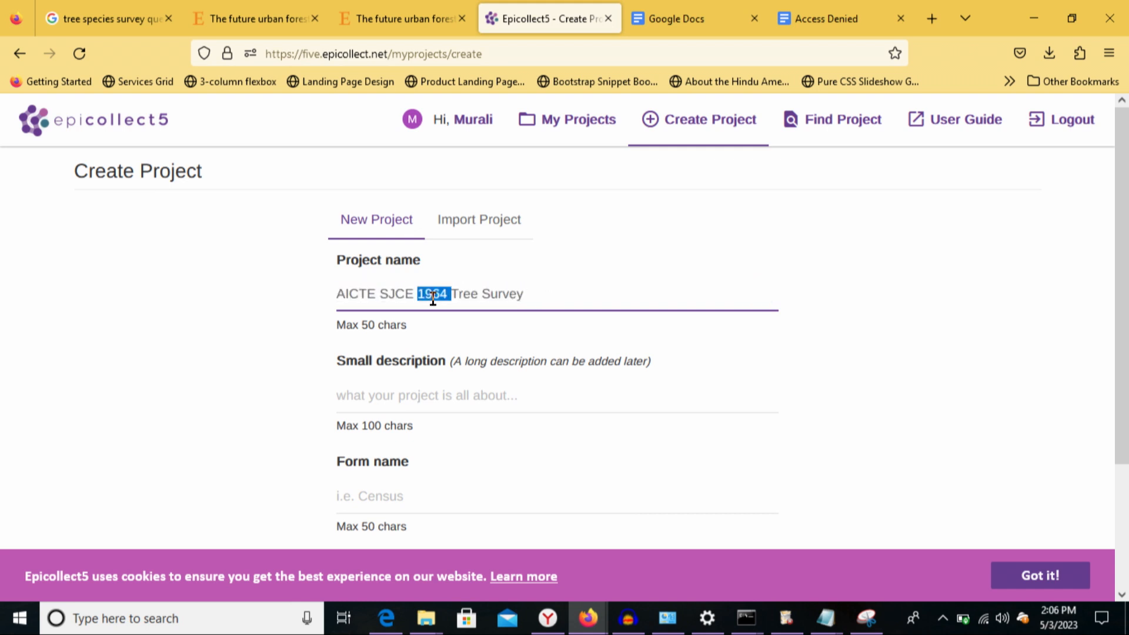
pyautogui.doubleClick(467, 296)
pyautogui.click(547, 295)
# Enter "this is a survey form for mapping trees" as the project's small description.
pyautogui.moveTo(1116, 248); pyautogui.dragTo(1099, 265)
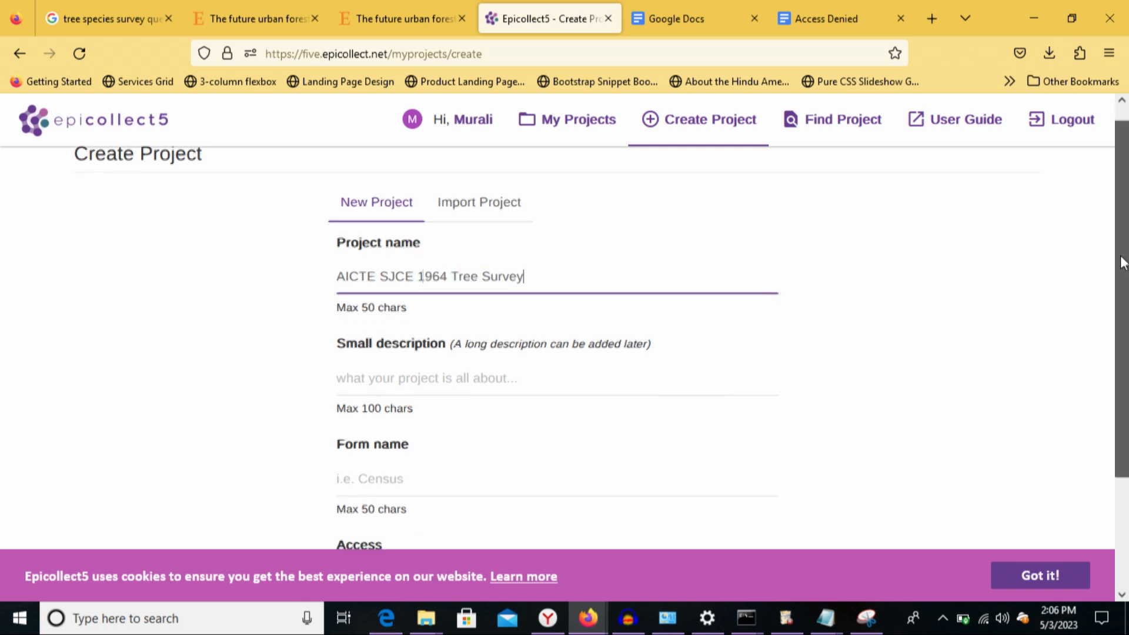
pyautogui.click(470, 373)
pyautogui.write('thi')
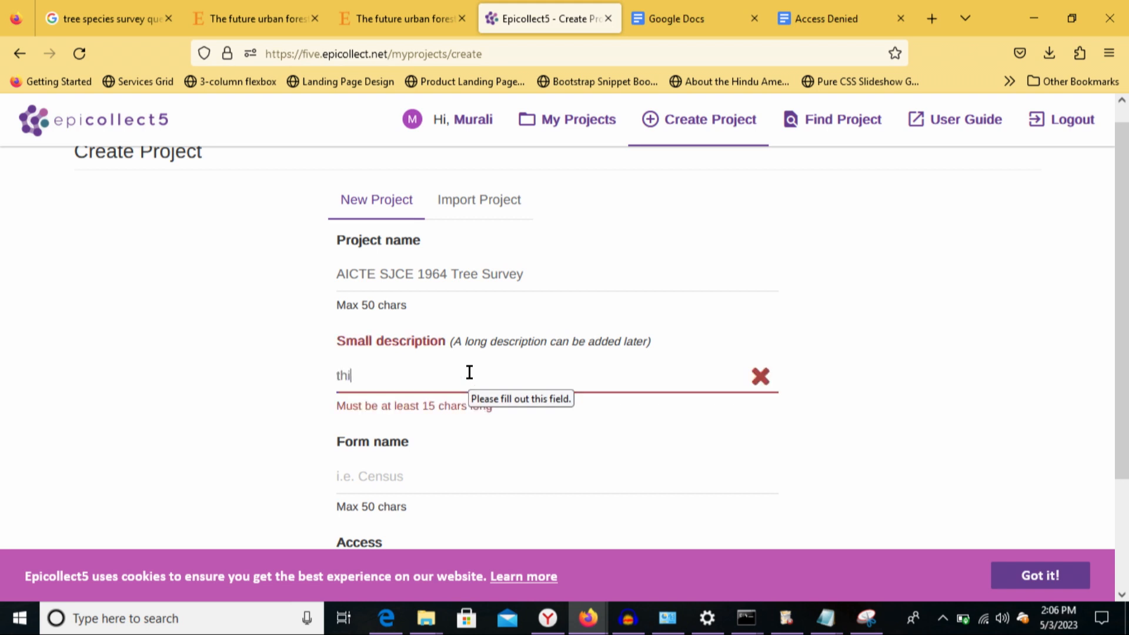
pyautogui.write('s is a survey form for')
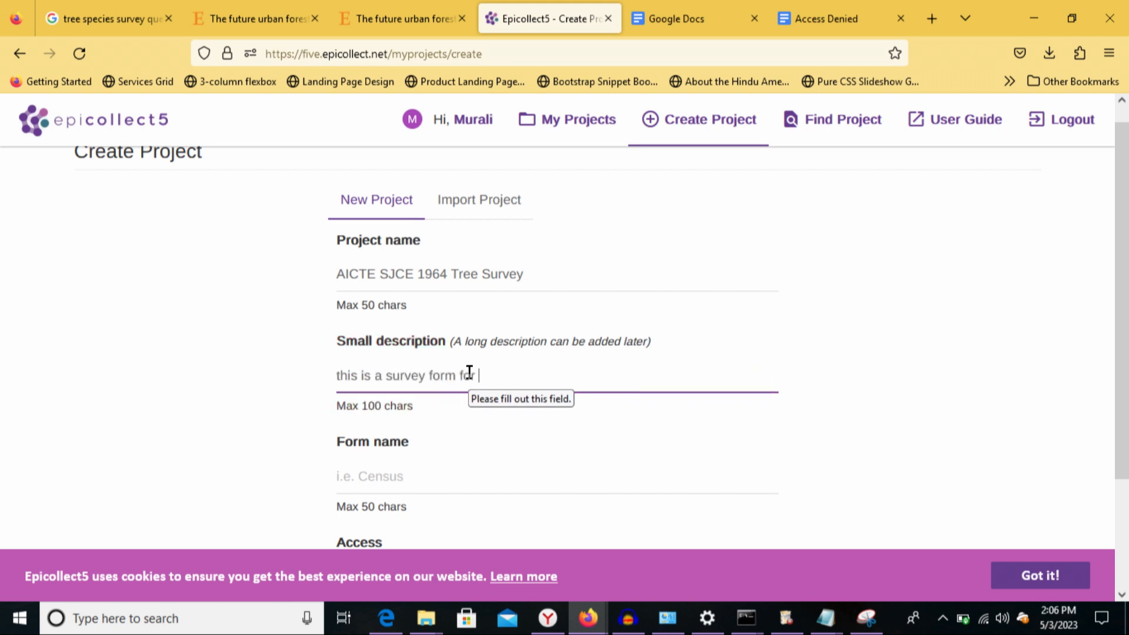
pyautogui.write(' mapping trees')
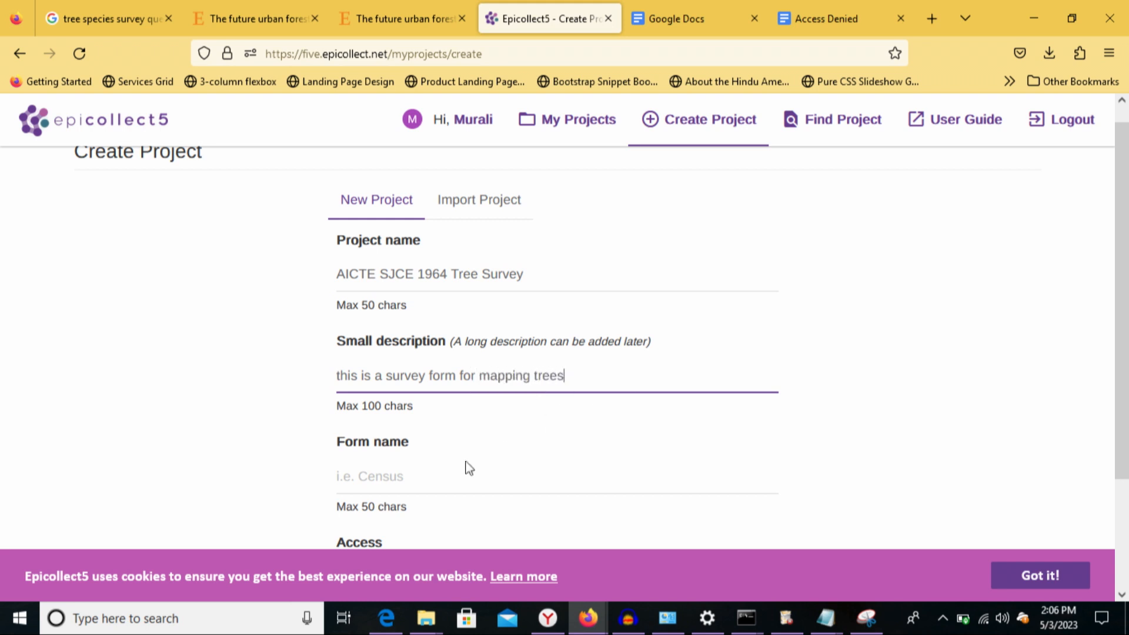
# Copy the project name "AICTE SJCE 1964 Tree Survey" into the form name.
pyautogui.tripleClick(365, 277)
pyautogui.hotkey('ctrl', 'c')
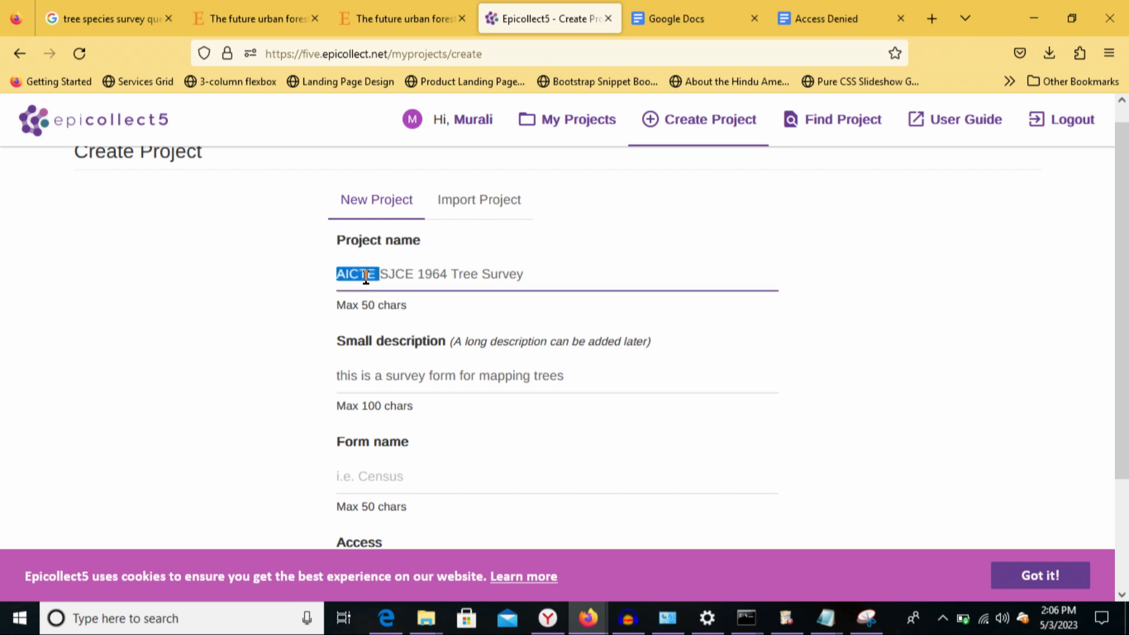
pyautogui.click(356, 481)
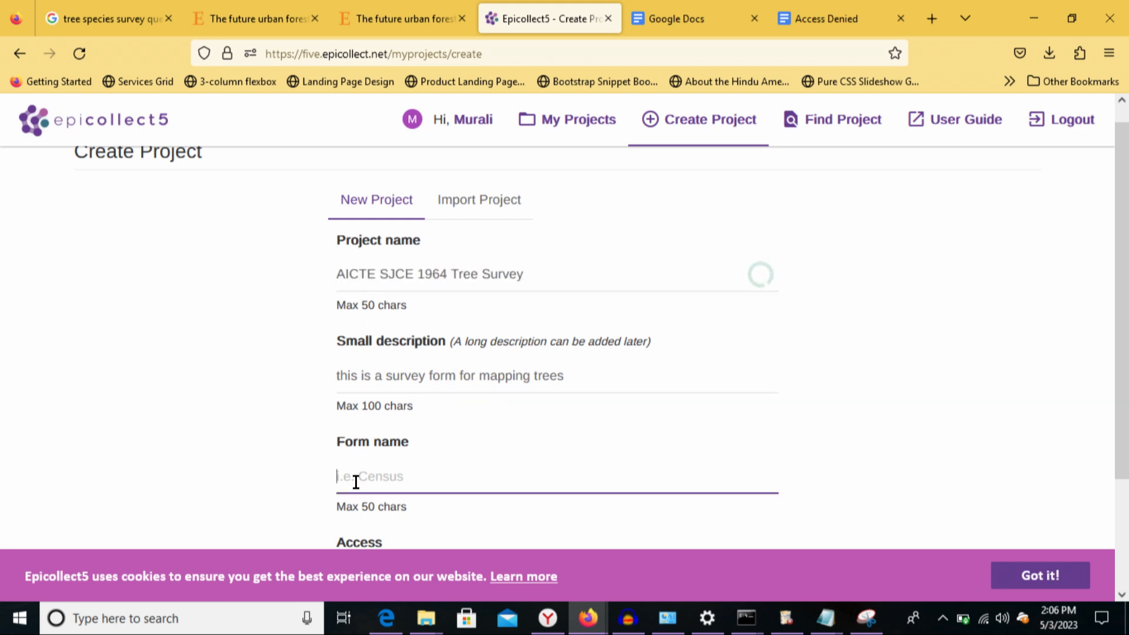
pyautogui.hotkey('ctrl', 'v')
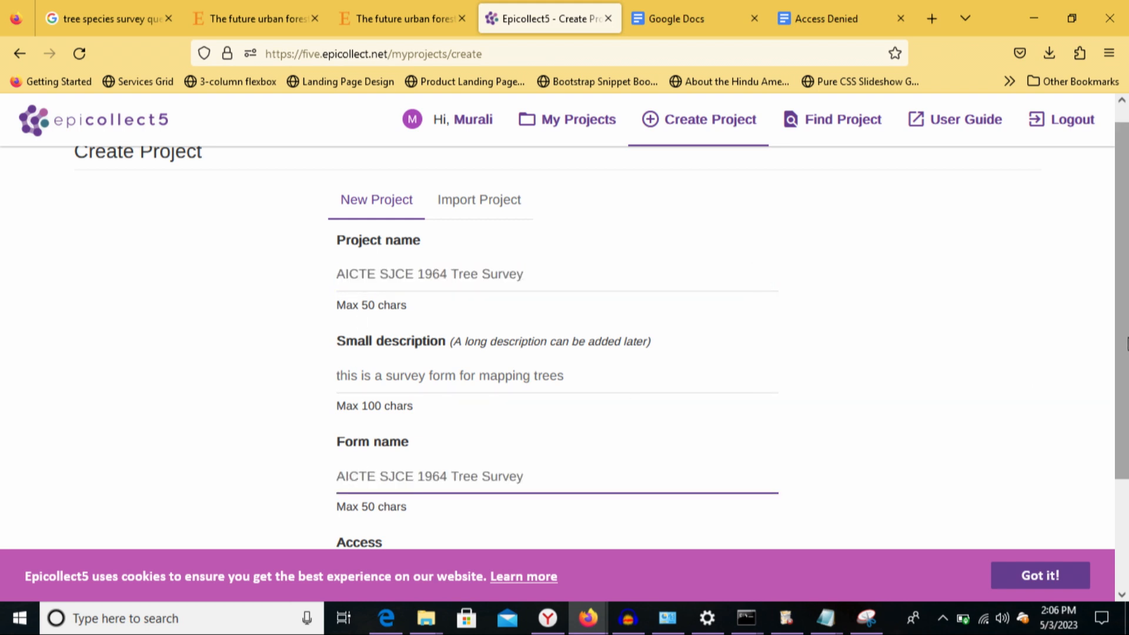
# Set the project's access to Public, create the project, and dismiss the creation dialog.
pyautogui.scroll(-2, 1126, 377)
pyautogui.scroll(-3, 1126, 377)
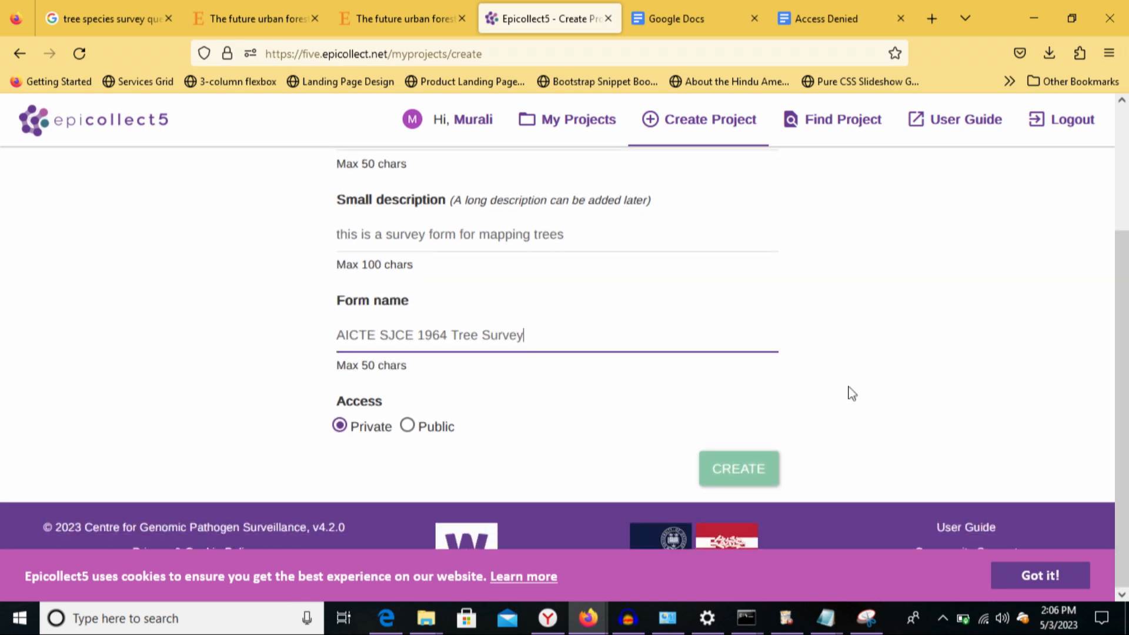
pyautogui.click(408, 428)
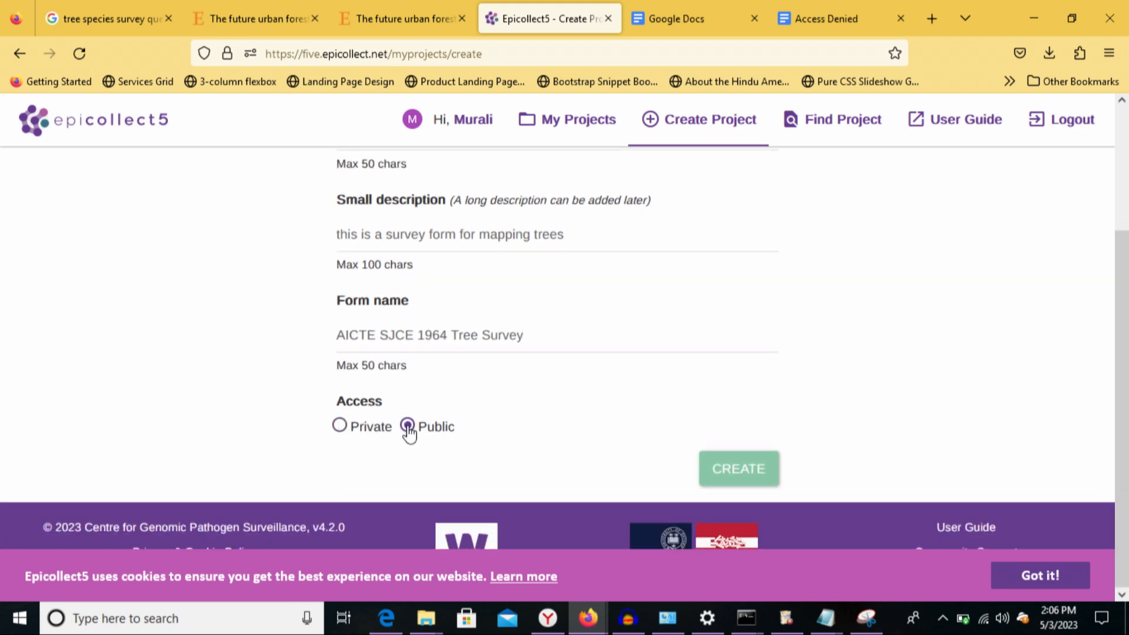
pyautogui.click(754, 479)
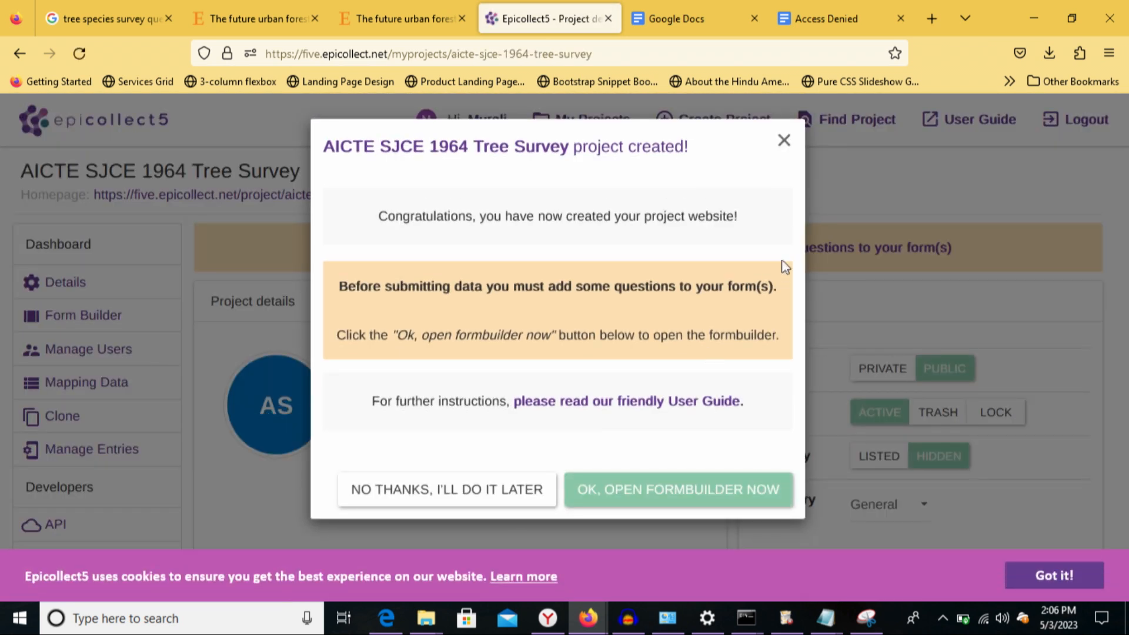
pyautogui.click(784, 141)
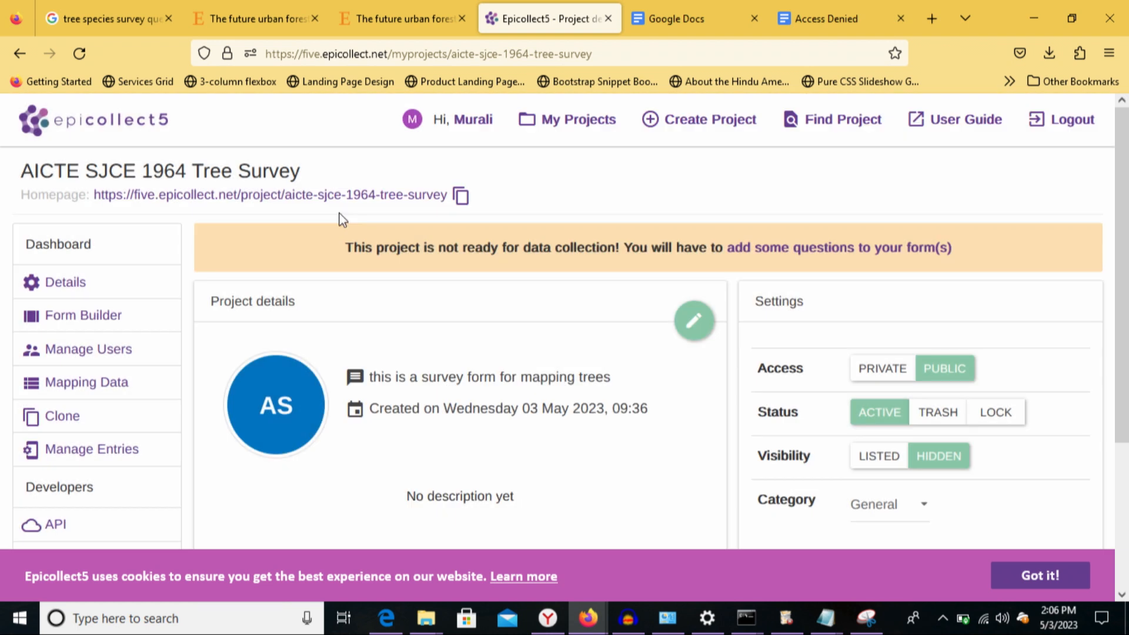
# Open the project's form builder and add a Text question "Common Name of the Tree" with a required answer.
pyautogui.click(90, 317)
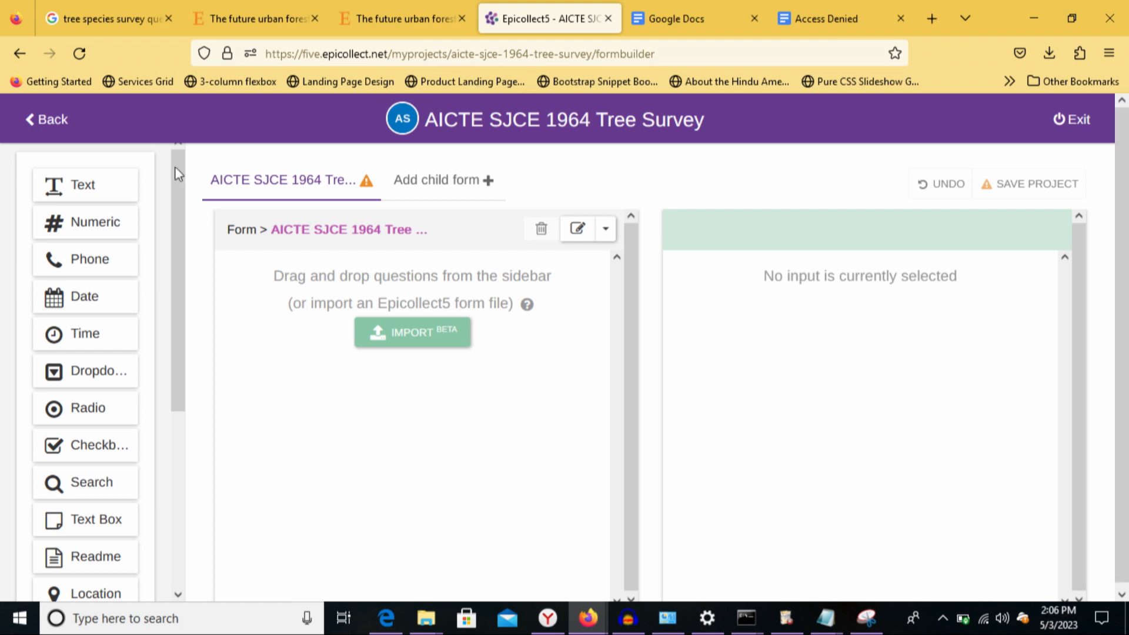
pyautogui.moveTo(76, 194); pyautogui.dragTo(396, 295)
pyautogui.click(730, 360)
pyautogui.write('Co')
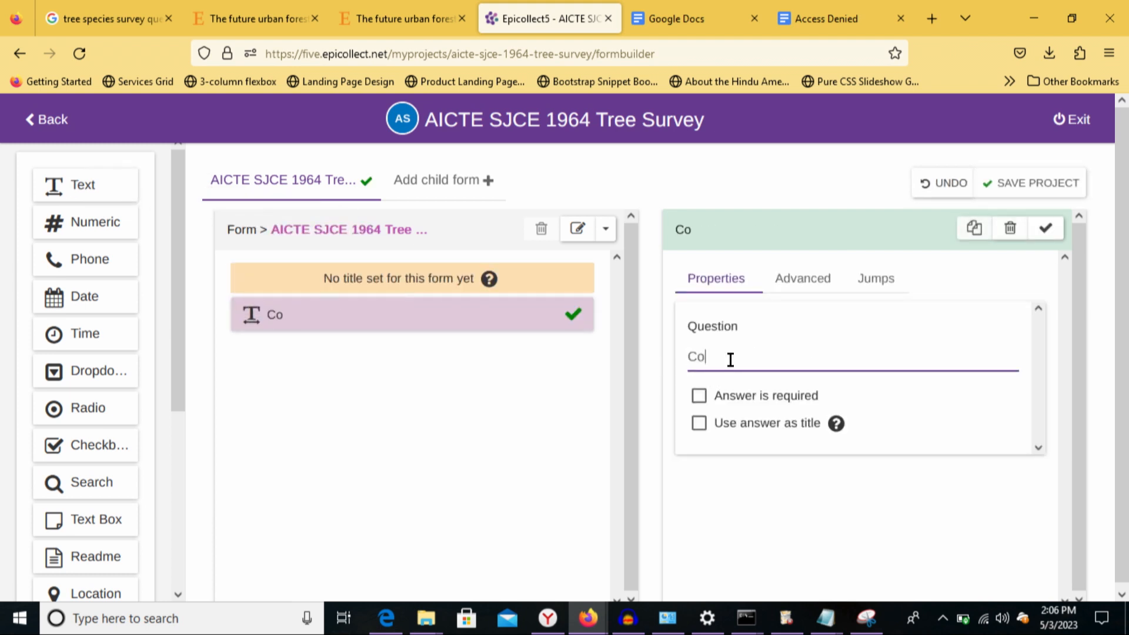
pyautogui.write('mmon Name ')
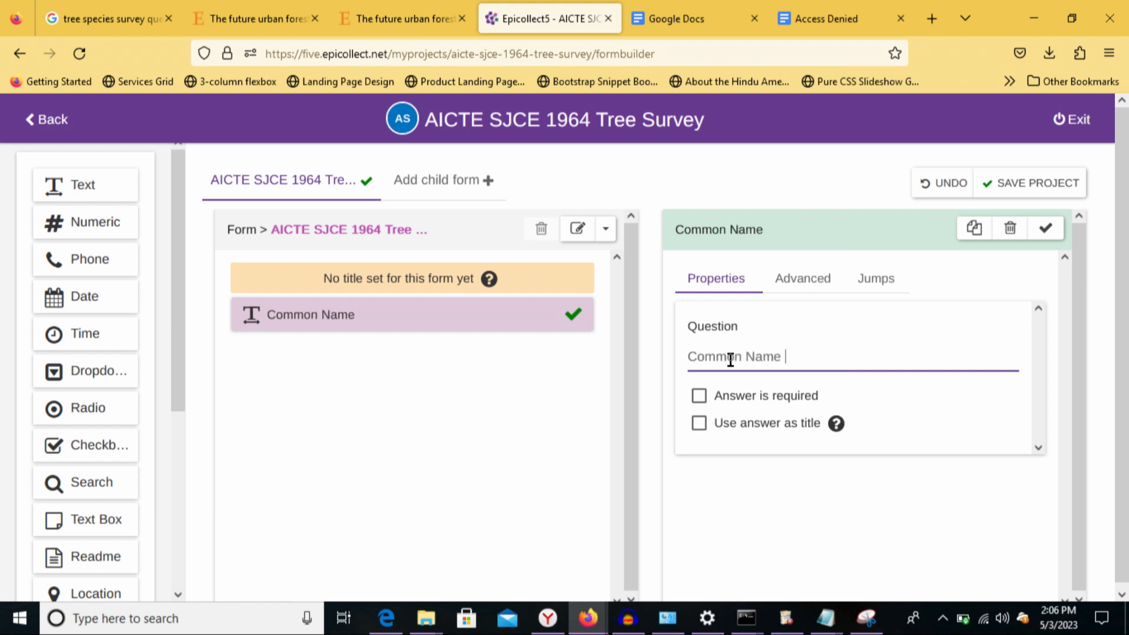
pyautogui.write('of the Tree')
pyautogui.hotkey('ctrl', 'a')
pyautogui.press('Left')
pyautogui.click(701, 400)
# Add a second Text question, "Scientific Name of the Tree", below the common name question.
pyautogui.moveTo(89, 188); pyautogui.dragTo(301, 355)
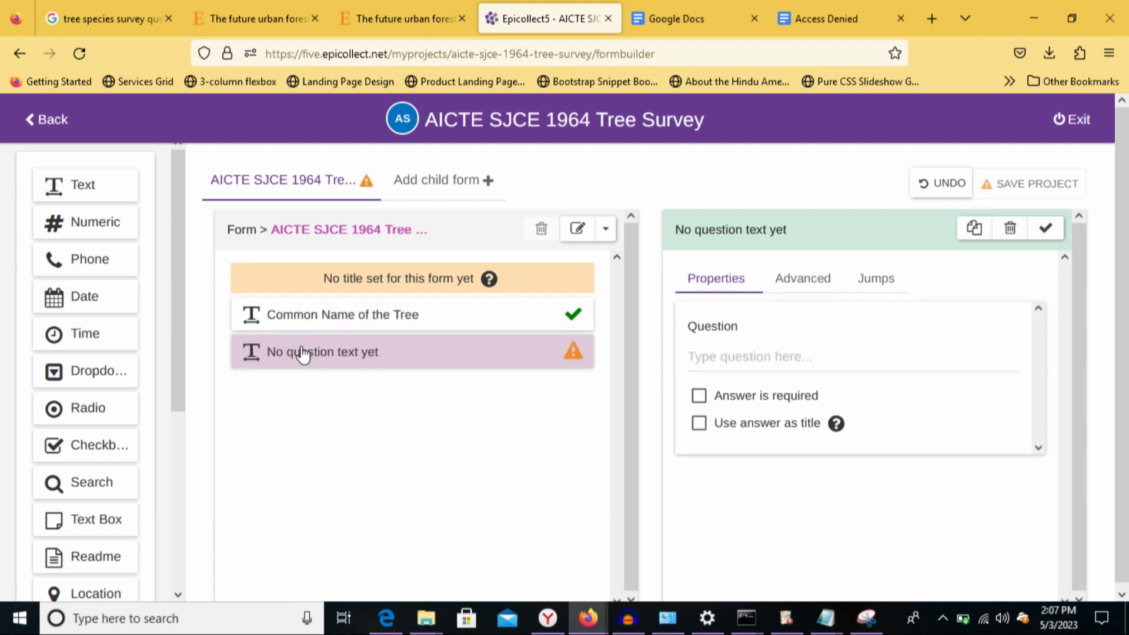
pyautogui.click(704, 345)
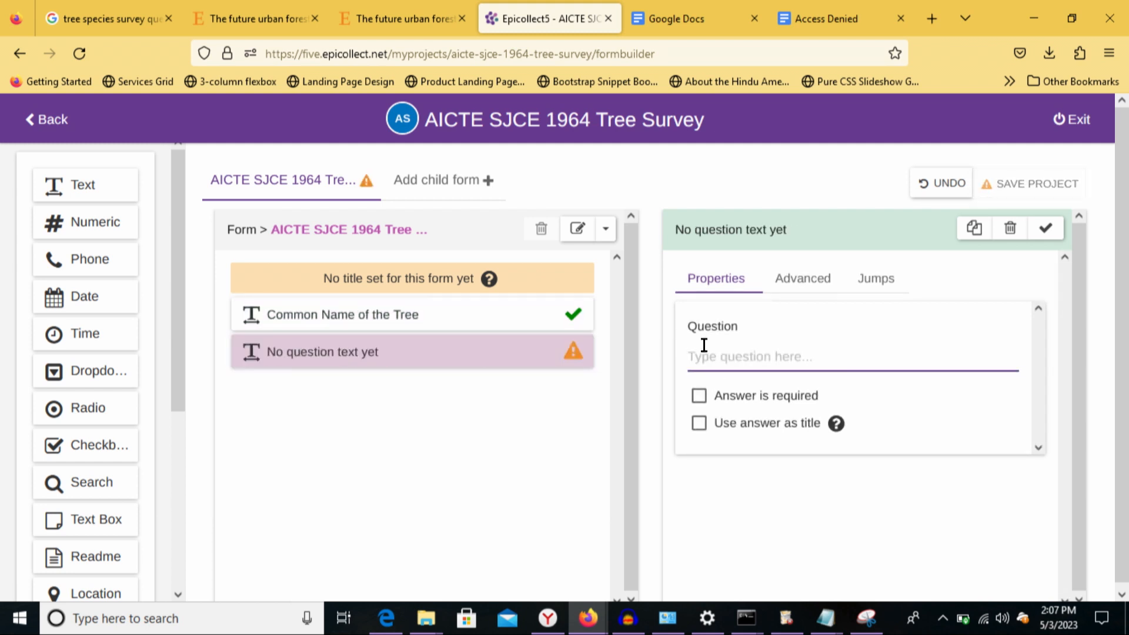
pyautogui.hotkey('ctrl', 'v')
pyautogui.hotkey('ctrl', 'a')
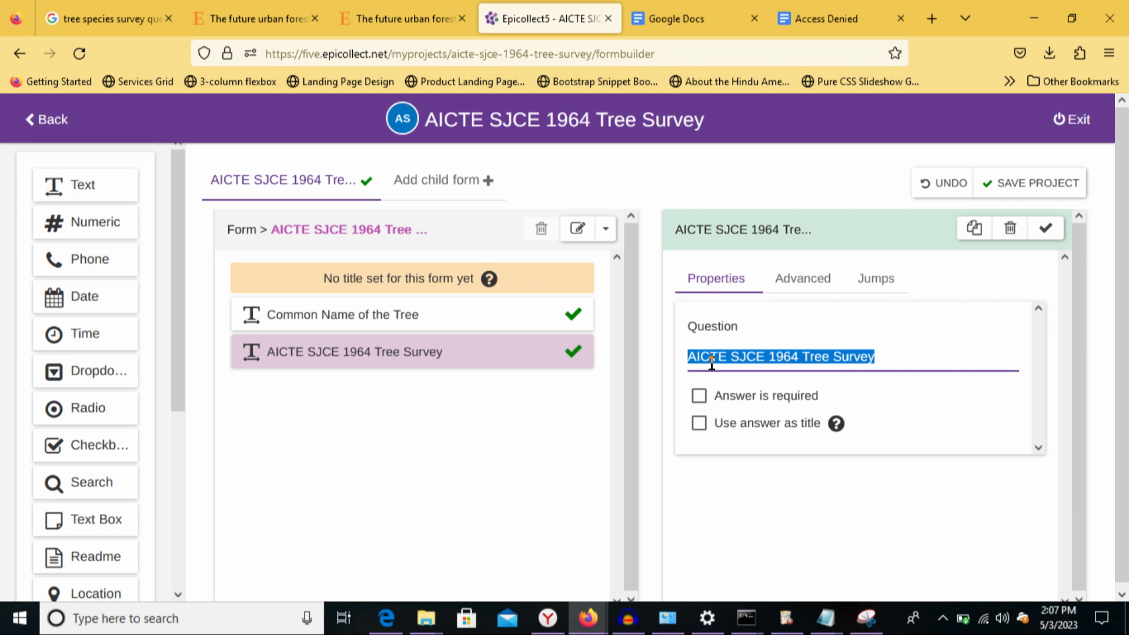
pyautogui.write('Scientof')
pyautogui.press('BackSpace')
pyautogui.write('ific Nam')
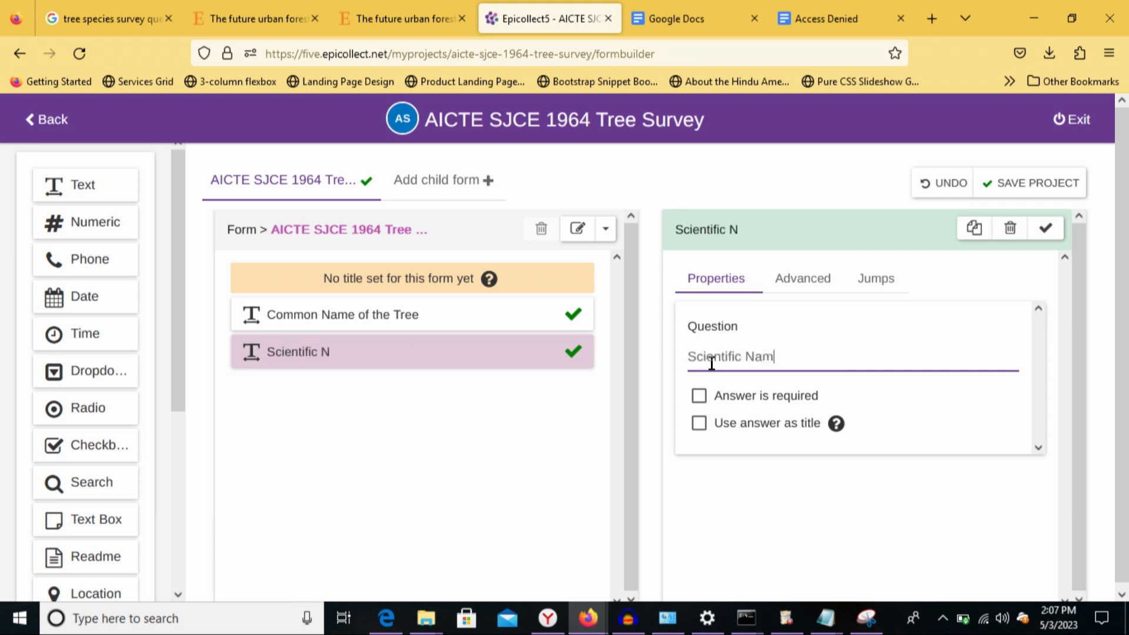
pyautogui.write('e of the Tree')
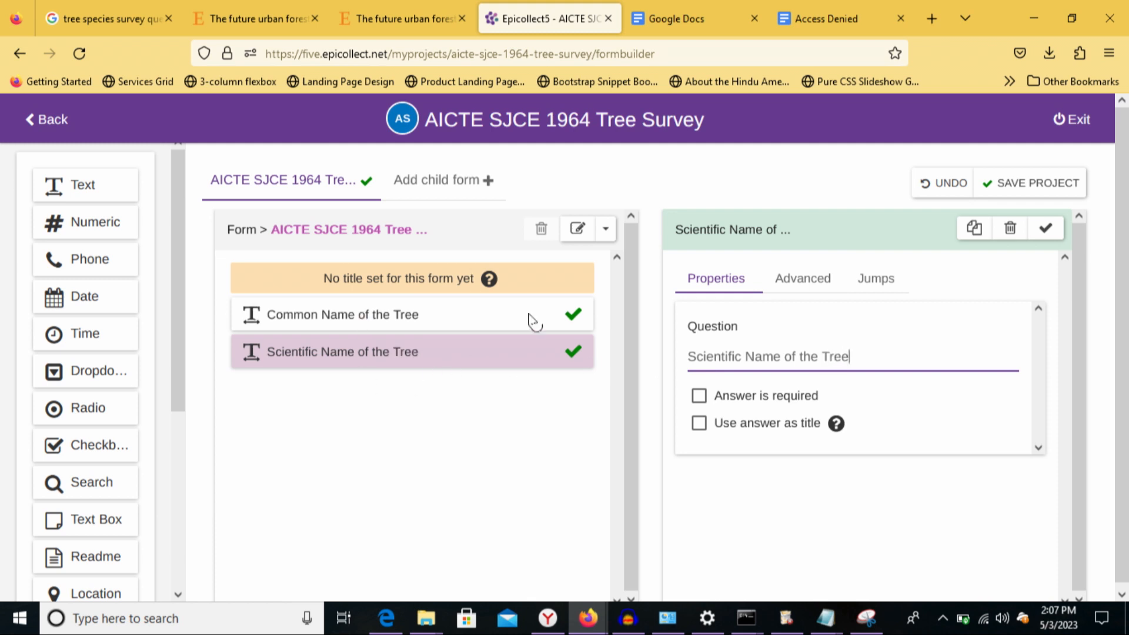
# Add a third Text question, "Unique Id of the Tree", below the scientific name question.
pyautogui.moveTo(627, 454); pyautogui.dragTo(630, 470)
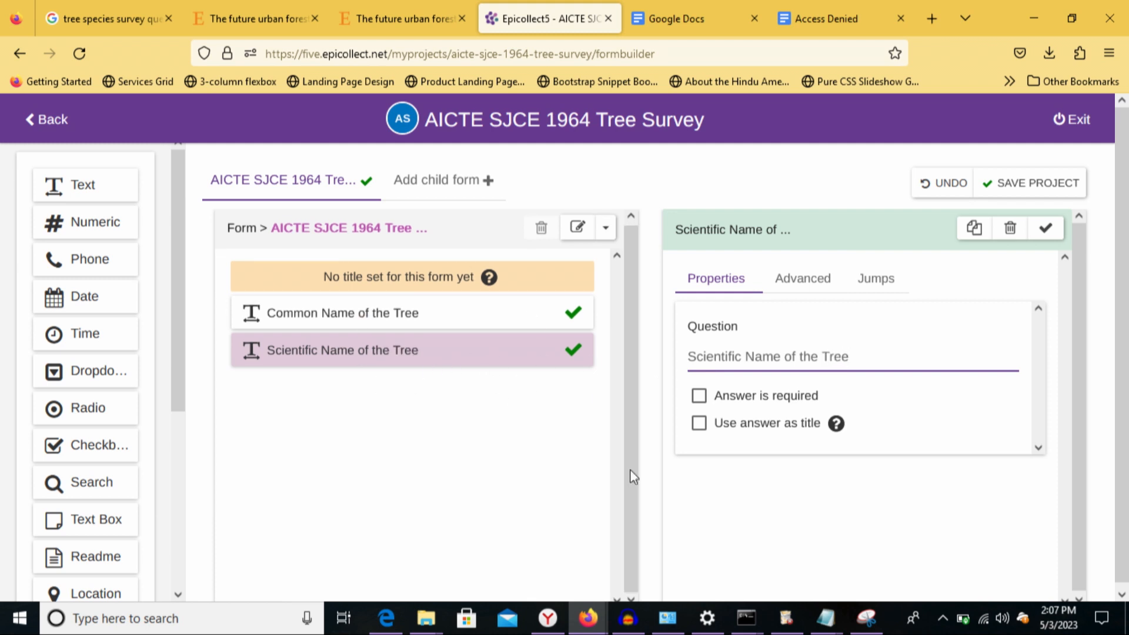
pyautogui.moveTo(56, 182); pyautogui.dragTo(282, 402)
pyautogui.click(728, 353)
pyautogui.write('ni')
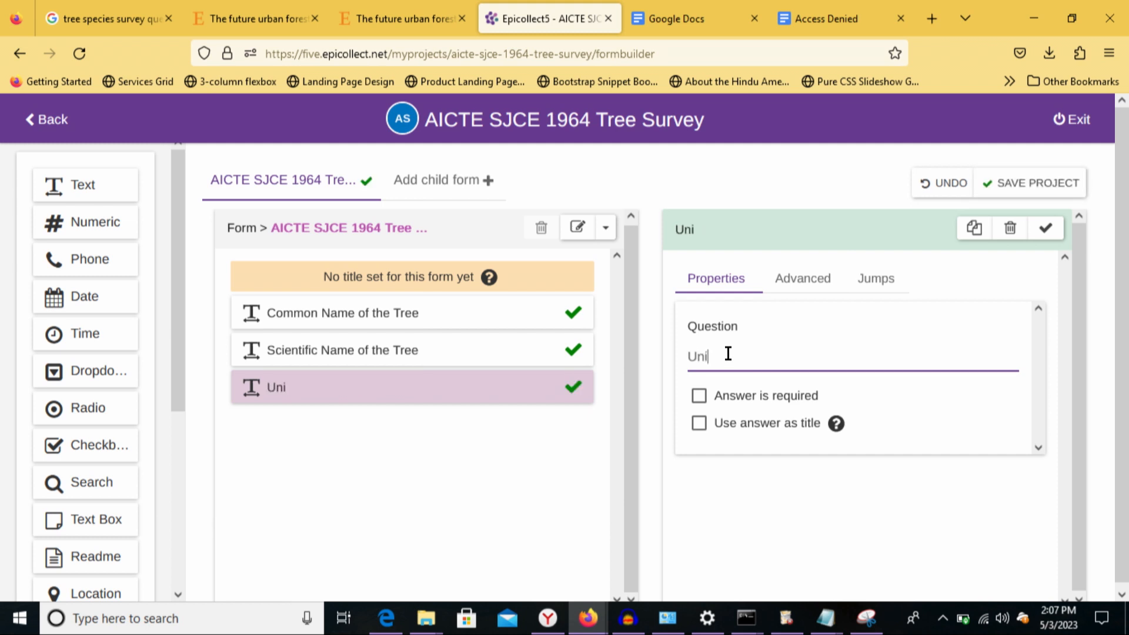
pyautogui.write('que Id of the Tree')
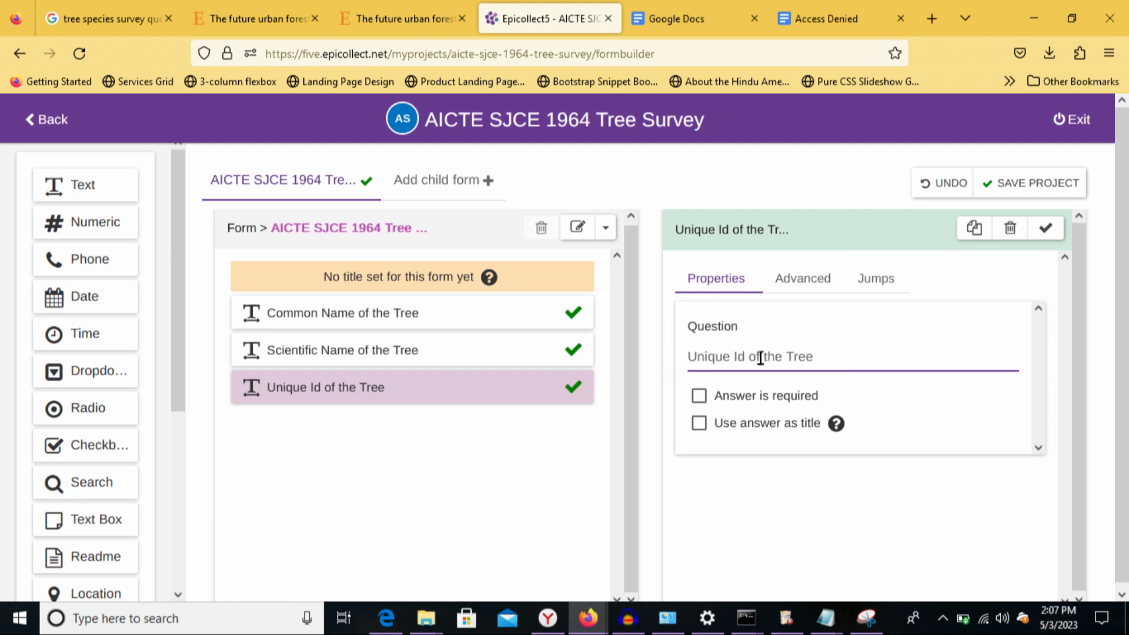
# Reword the unique ID question as "Tree Unique Id".
pyautogui.doubleClick(804, 356)
pyautogui.press('BackSpace')
pyautogui.press('Home')
pyautogui.write('Tree')
pyautogui.doubleClick(786, 356)
pyautogui.keyDown('shift'); pyautogui.click(854, 355); pyautogui.keyUp('shift')
pyautogui.press('BackSpace')
pyautogui.press('BackSpace')
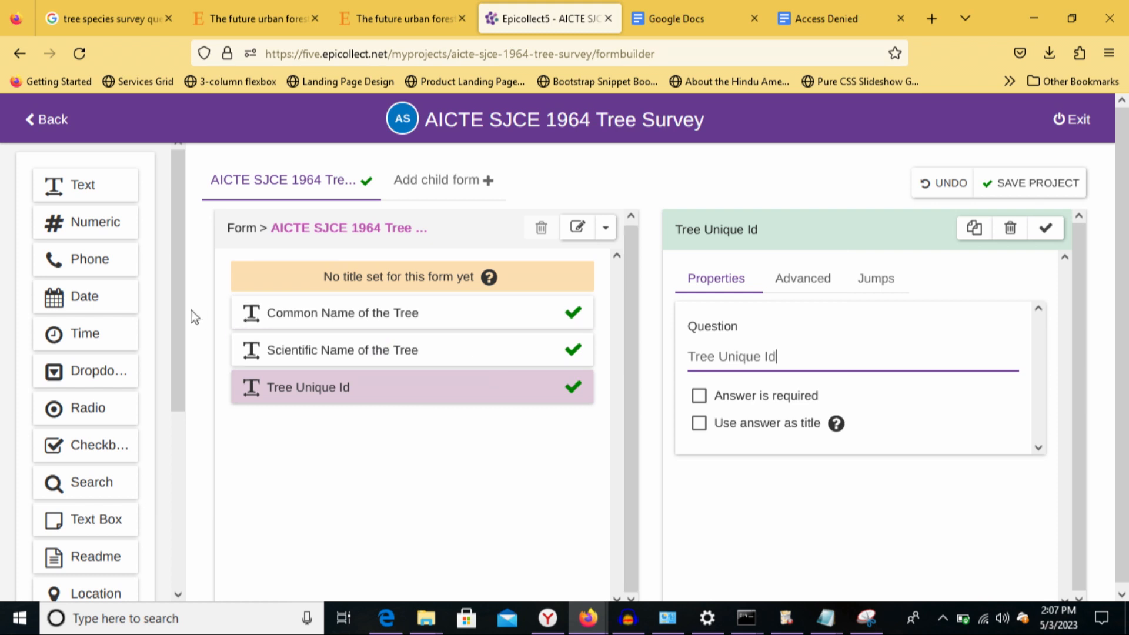
# Add a Location question, "Location of the Tree", below the Tree Unique Id question.
pyautogui.moveTo(177, 382); pyautogui.dragTo(185, 474)
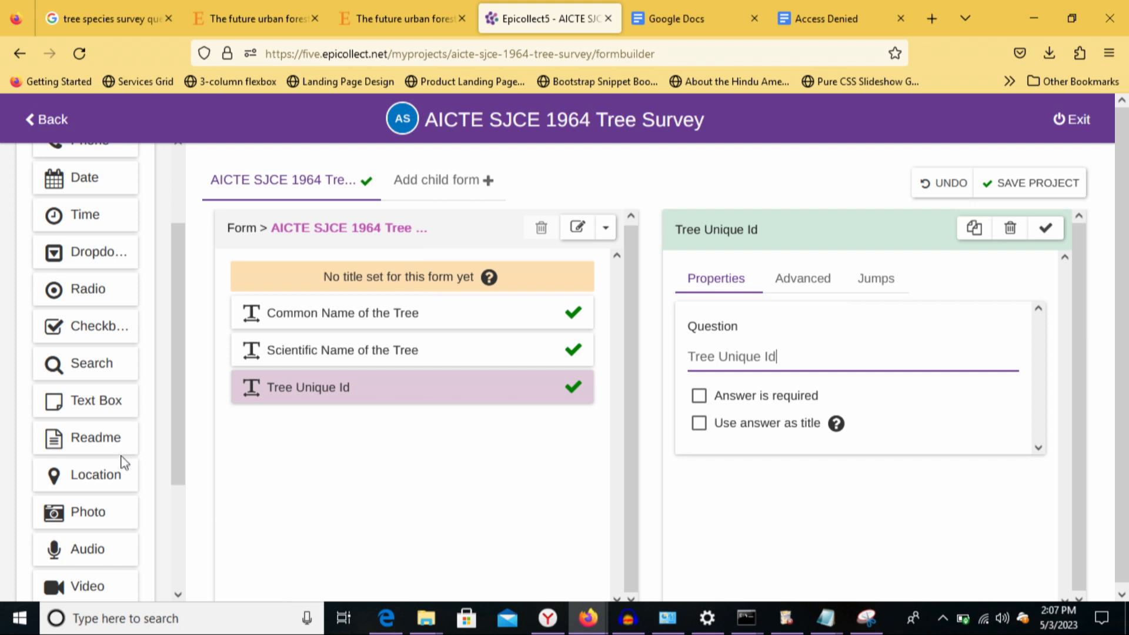
pyautogui.moveTo(91, 474); pyautogui.dragTo(297, 423)
pyautogui.click(736, 354)
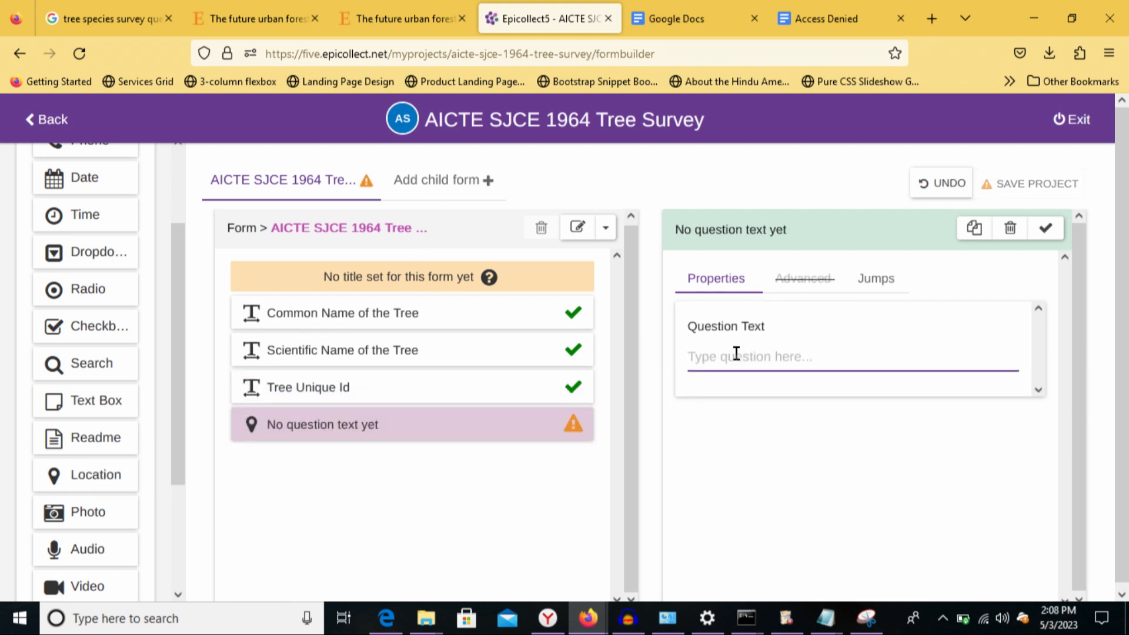
pyautogui.write('Location of the Tree')
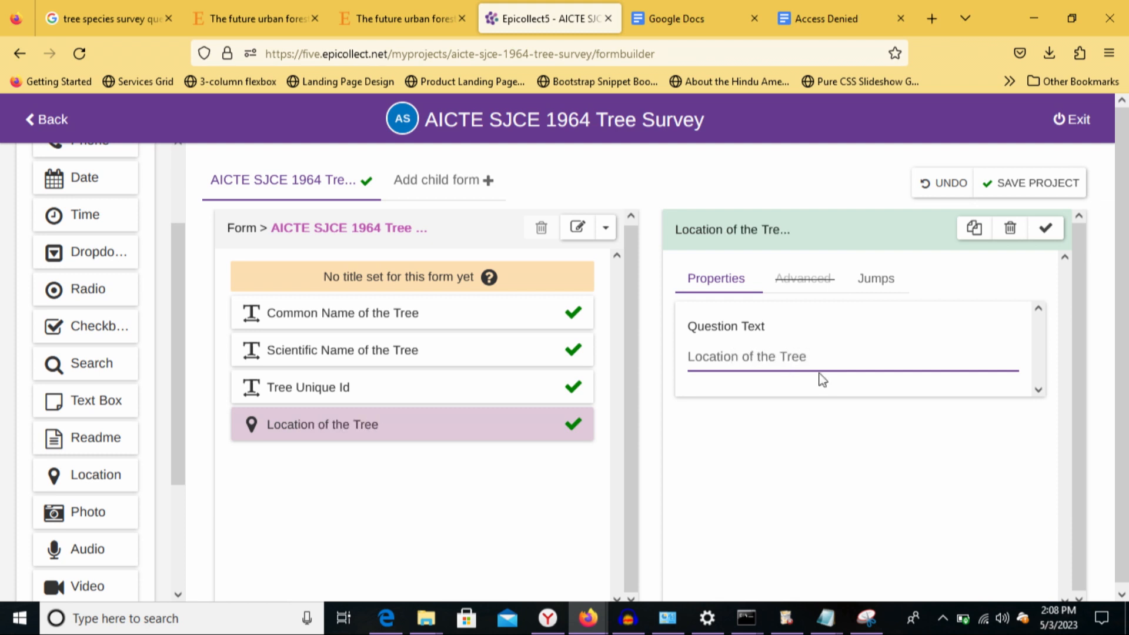
# Reword the location question as "Tree Location".
pyautogui.doubleClick(795, 351)
pyautogui.press('BackSpace')
pyautogui.press('BackSpace')
pyautogui.write('Tree')
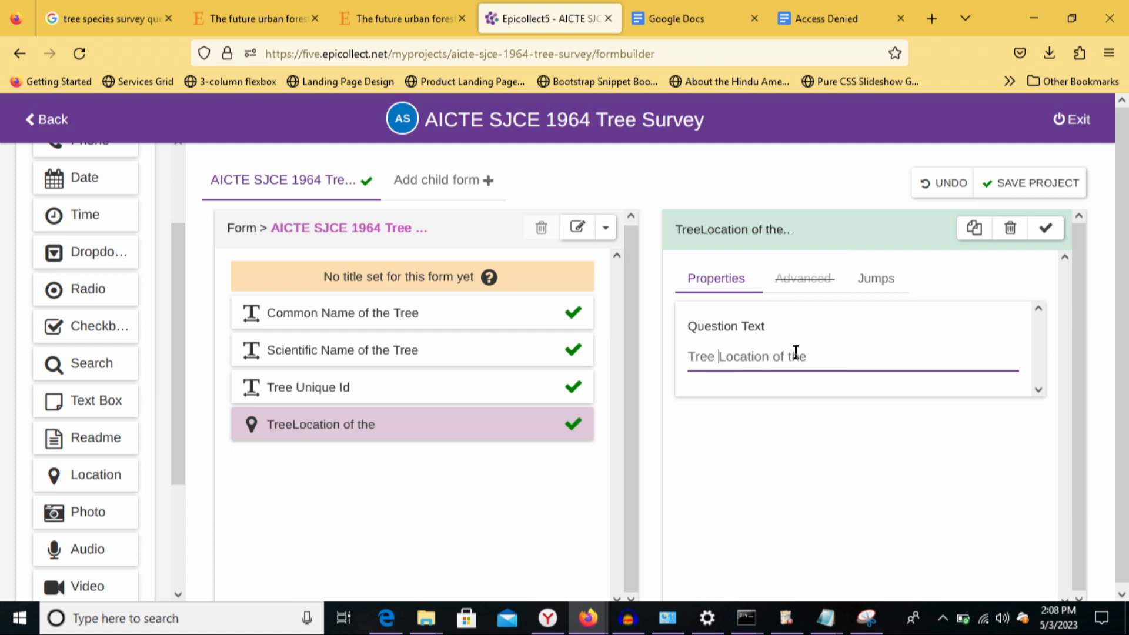
pyautogui.moveTo(769, 356); pyautogui.dragTo(908, 358)
pyautogui.press('BackSpace')
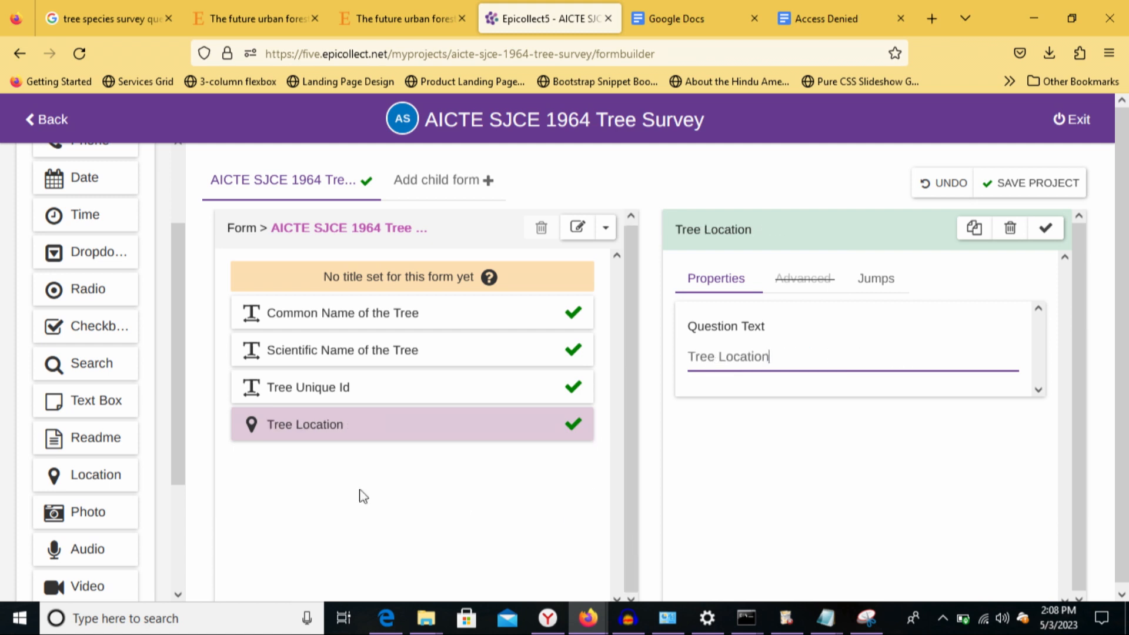
# Add a Photo question, "Tree Picture/Image", below the Tree Location question.
pyautogui.moveTo(94, 507); pyautogui.dragTo(332, 471)
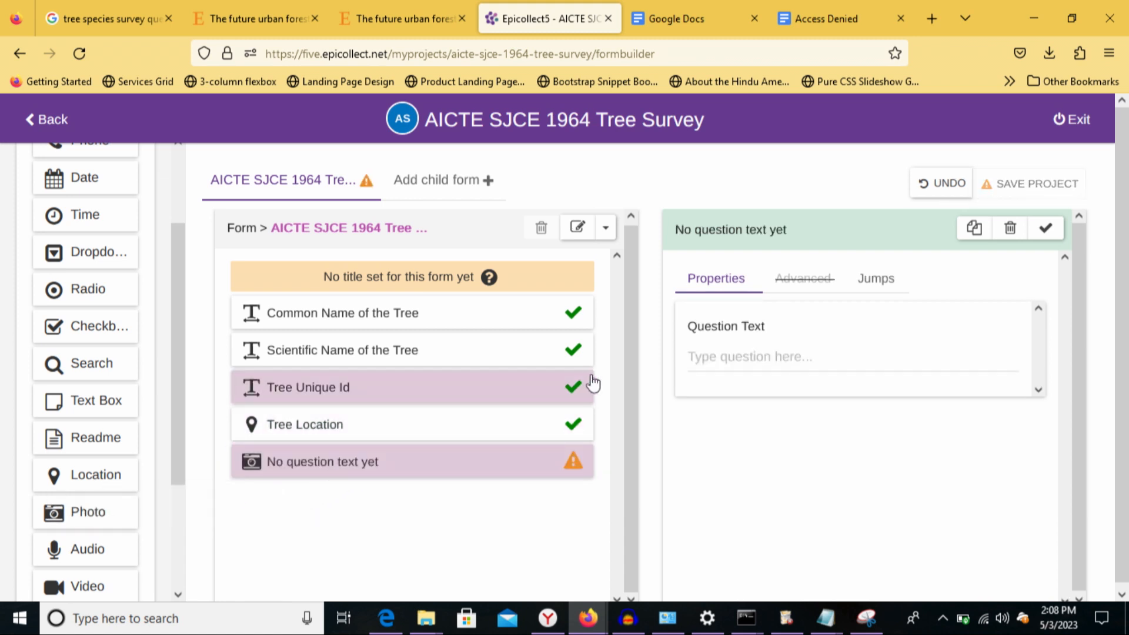
pyautogui.click(743, 362)
pyautogui.write('Pict')
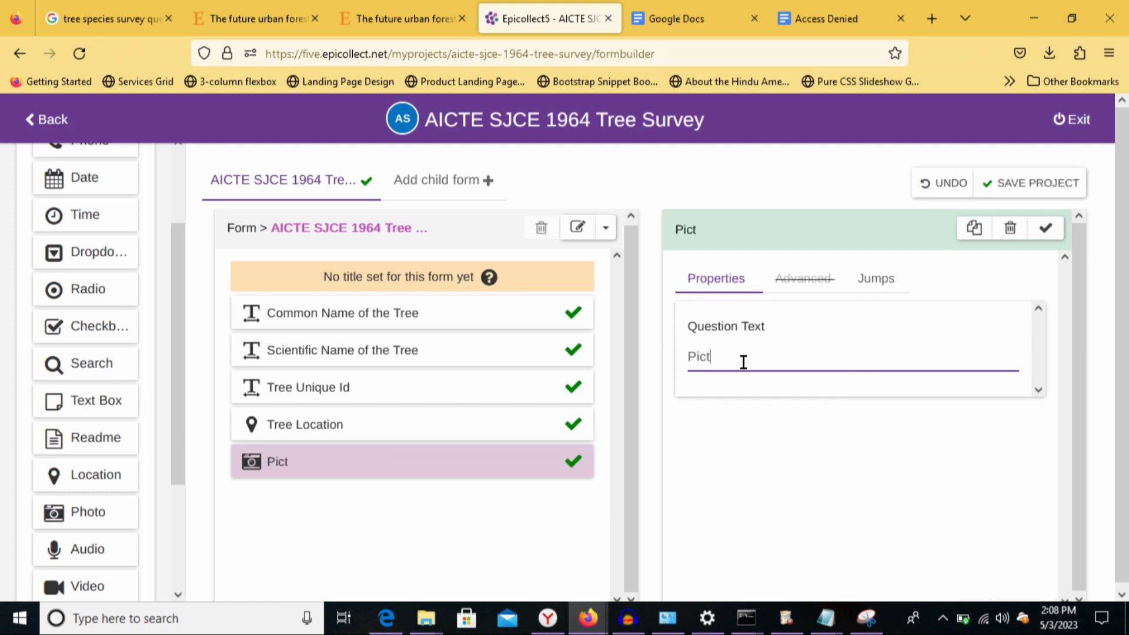
pyautogui.press('BackSpace')
pyautogui.press('BackSpace')
pyautogui.press('BackSpace')
pyautogui.write('Tr')
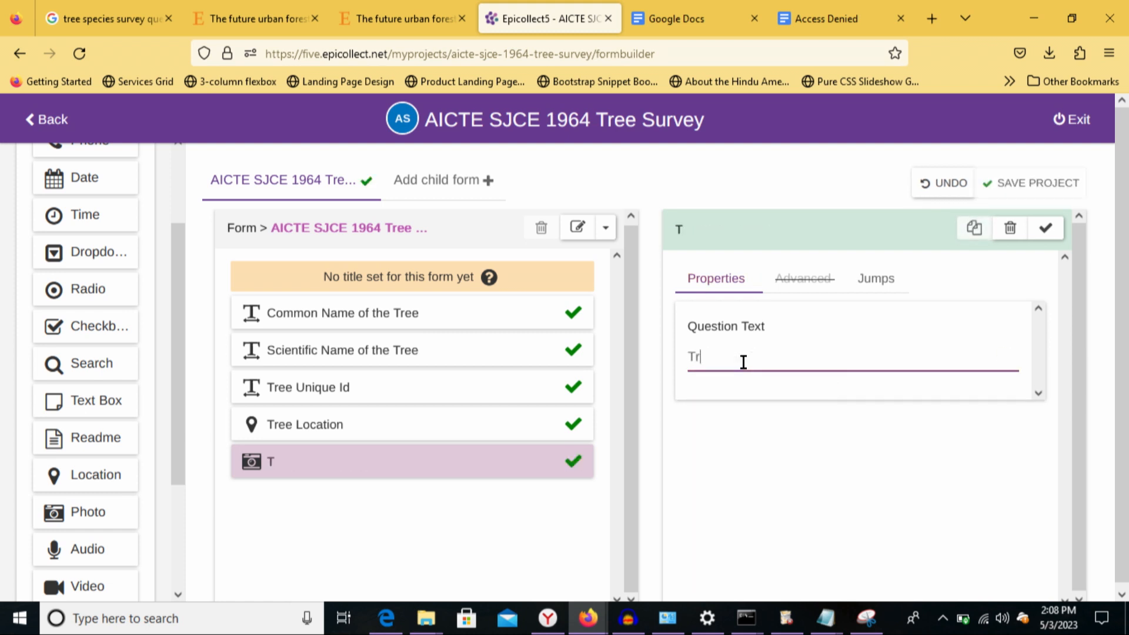
pyautogui.write('ee Picture')
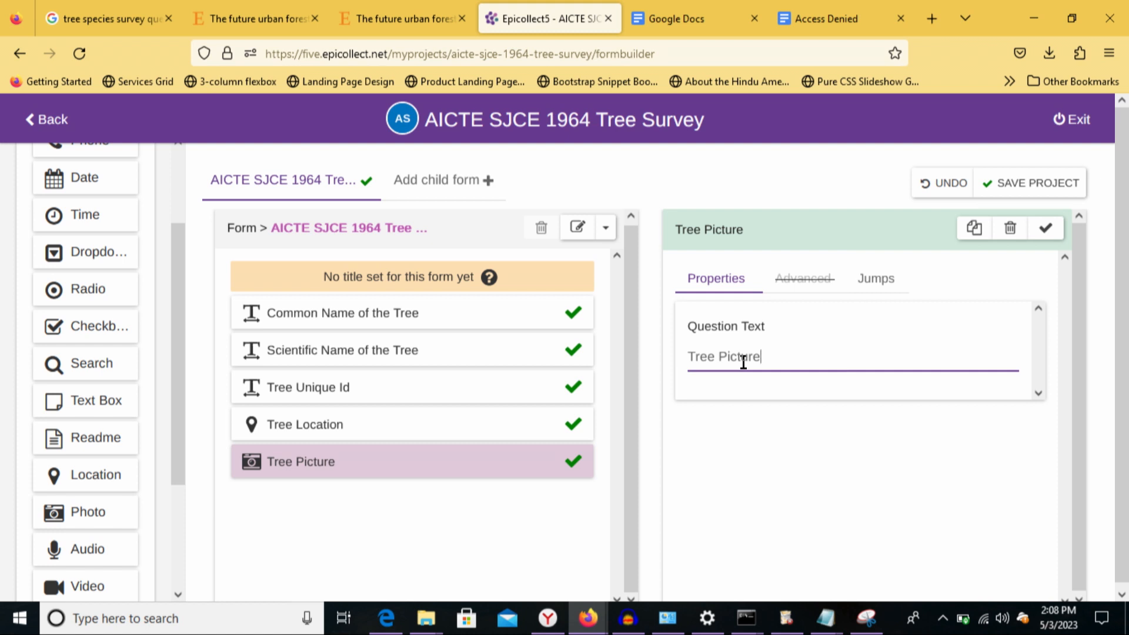
pyautogui.write('/Image')
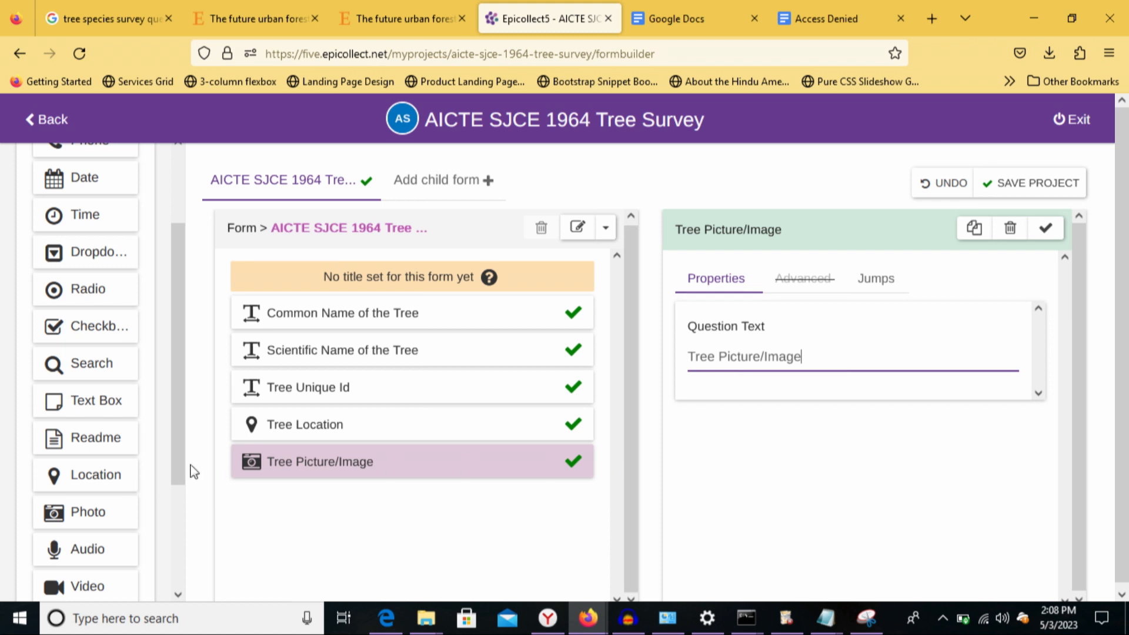
# Add a Text Box question, "Notes", at the end of the form.
pyautogui.moveTo(171, 461); pyautogui.dragTo(180, 429)
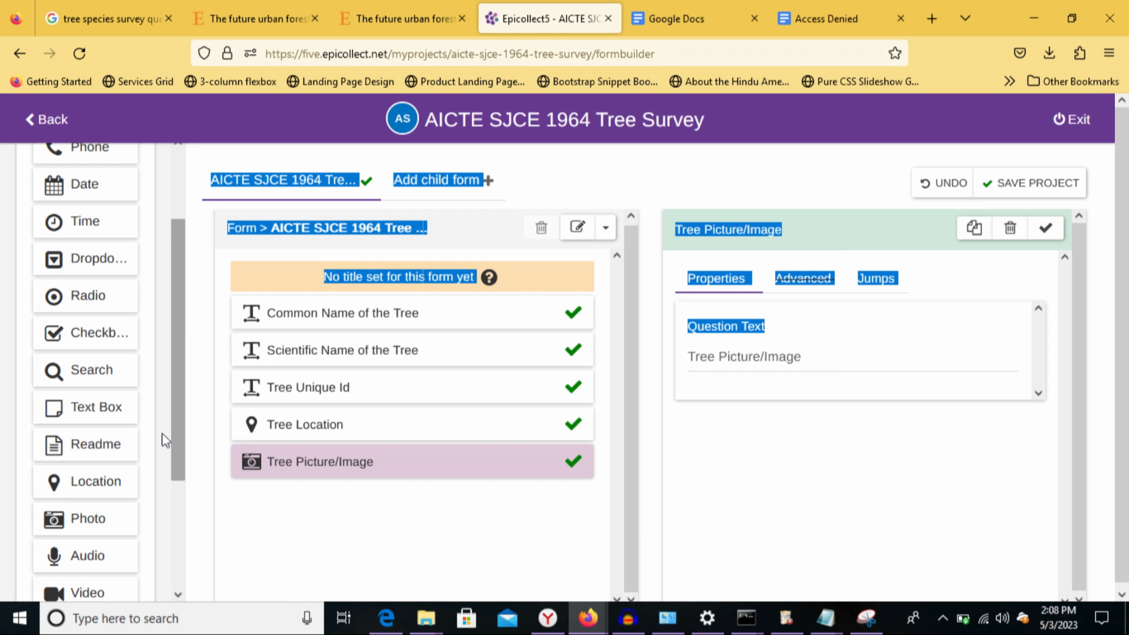
pyautogui.moveTo(81, 402); pyautogui.dragTo(297, 488)
pyautogui.click(742, 351)
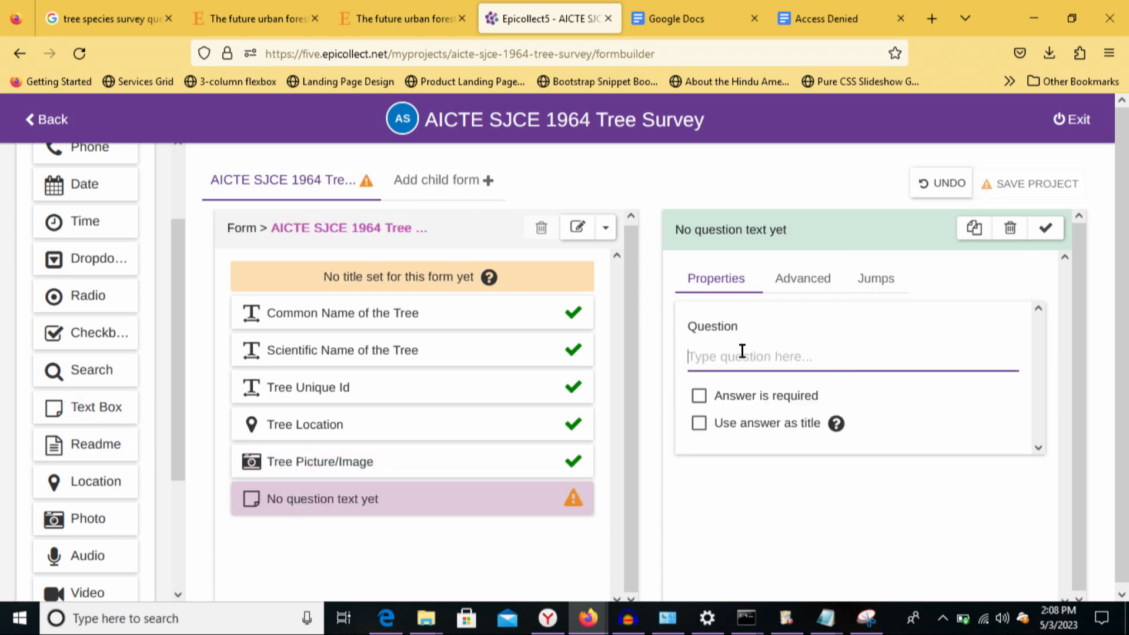
pyautogui.write('Notes')
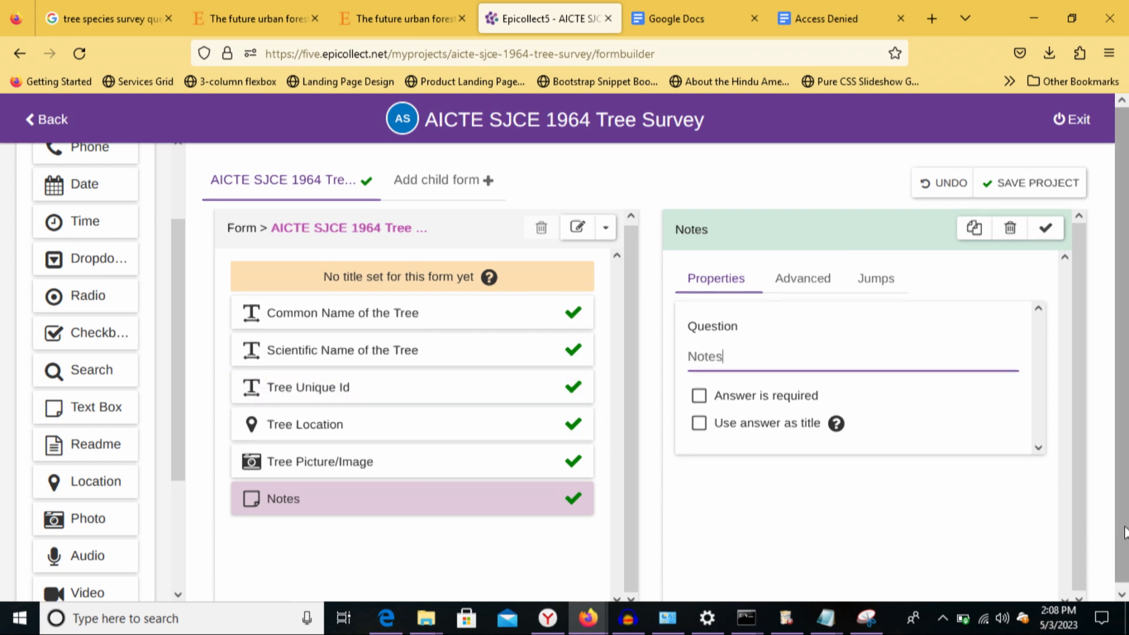
# Read the help on what an entry title means and look at the form's additional options.
pyautogui.scroll(-1, 1125, 533)
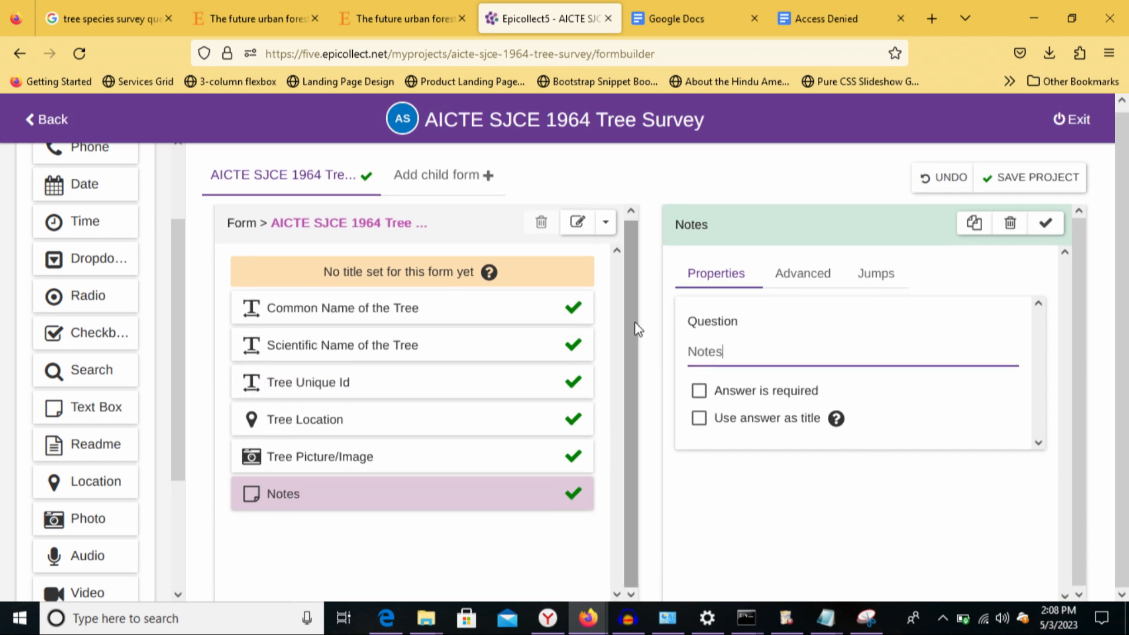
pyautogui.click(438, 277)
pyautogui.click(488, 272)
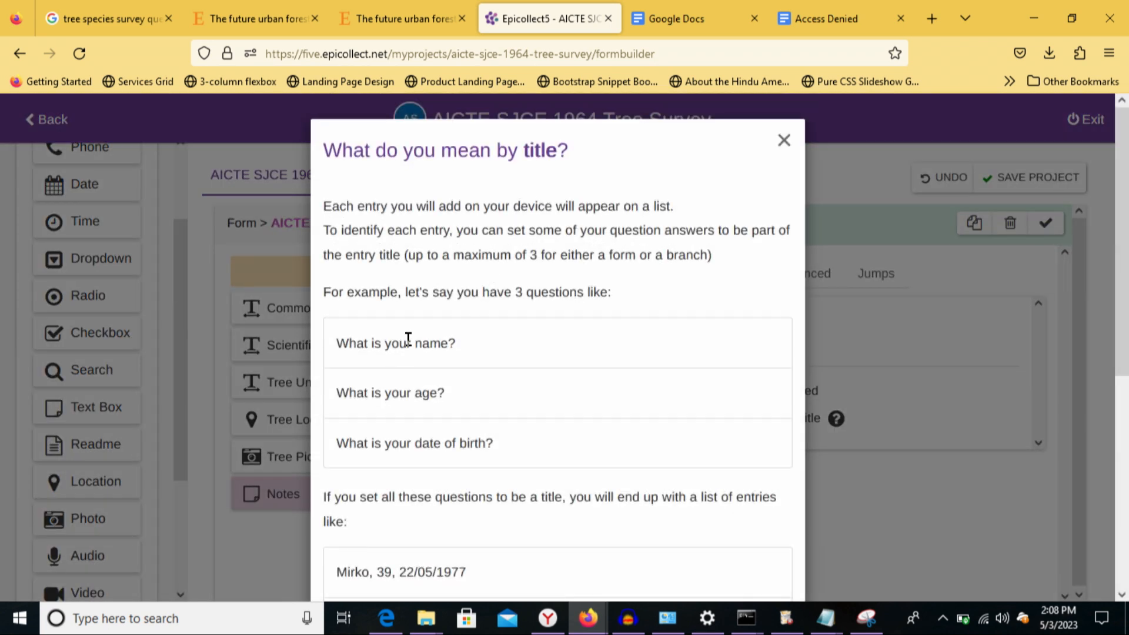
pyautogui.click(784, 139)
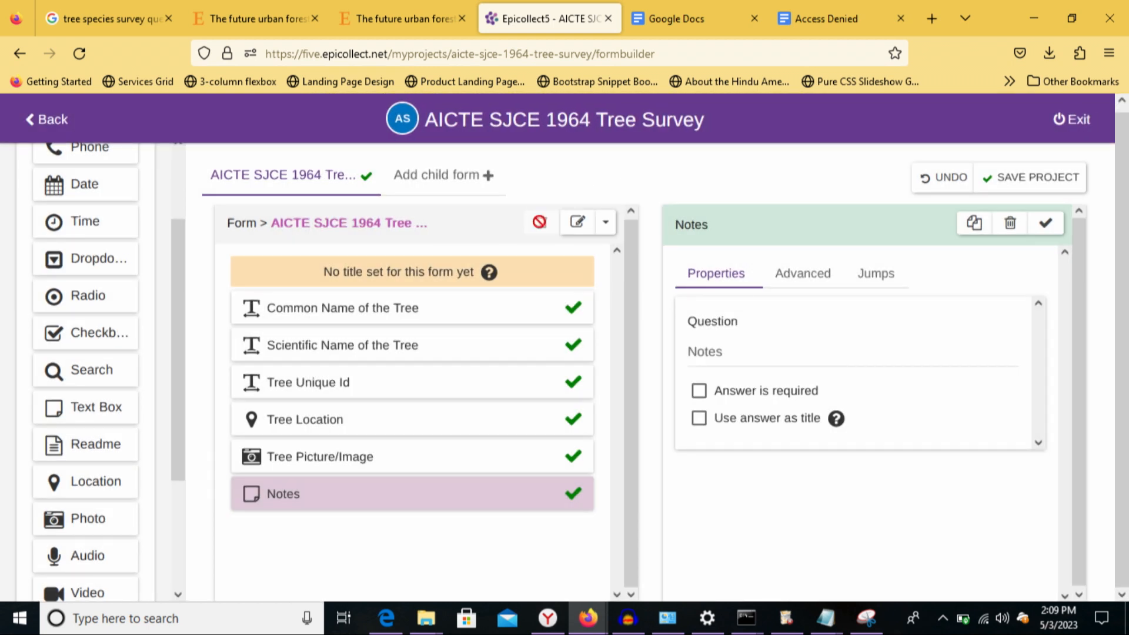
pyautogui.click(605, 222)
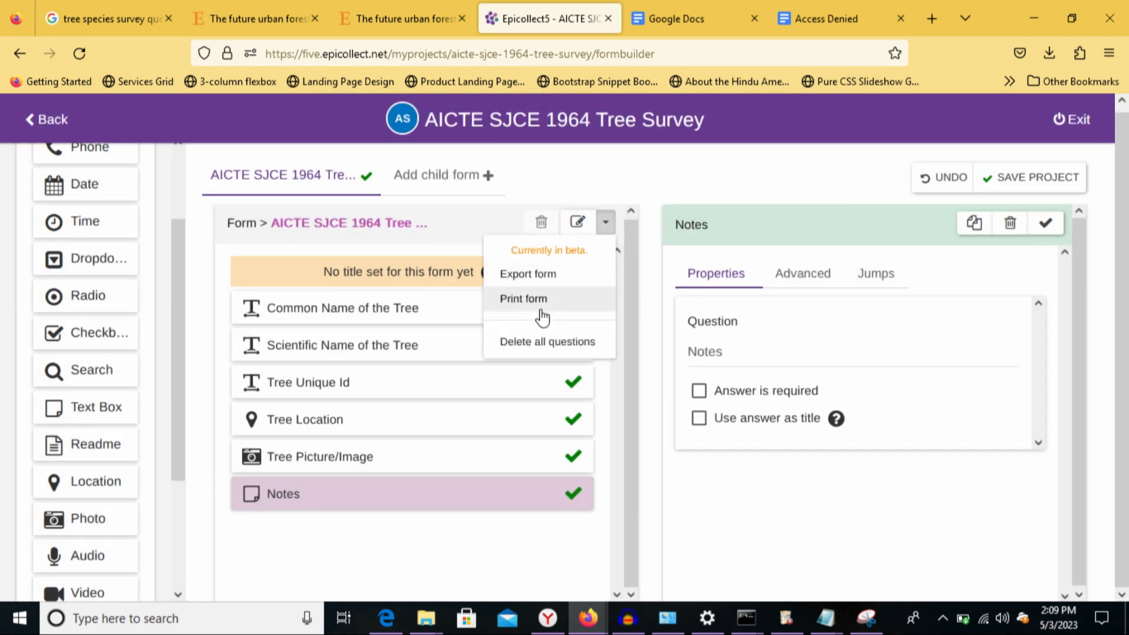
pyautogui.click(395, 229)
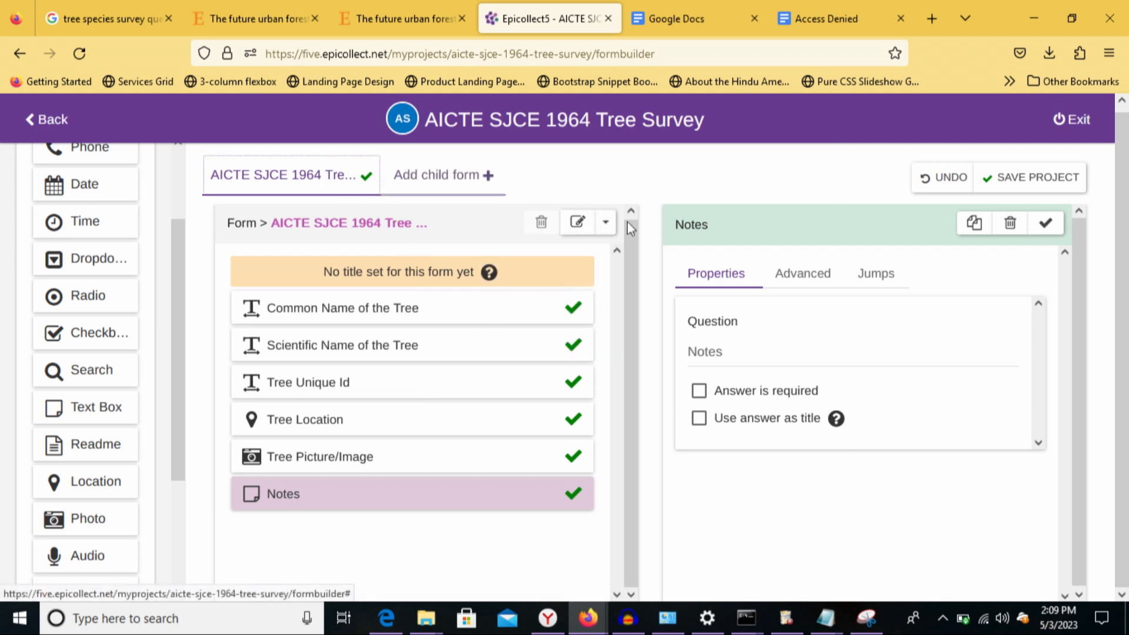
# Save the project and leave the form builder for the project details page.
pyautogui.click(1037, 179)
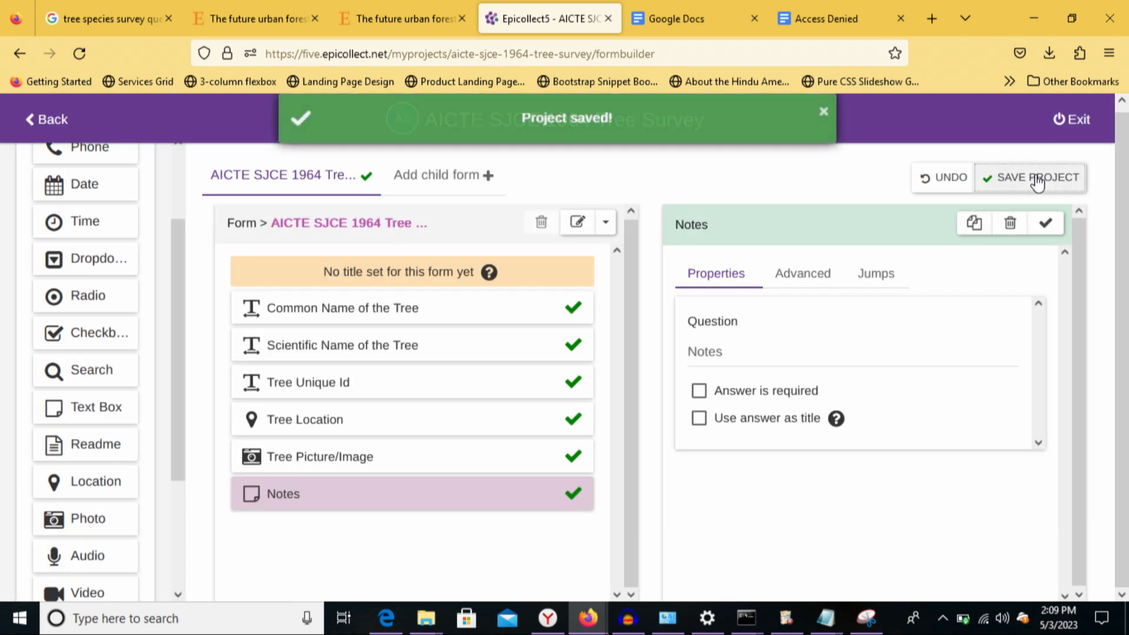
pyautogui.click(827, 113)
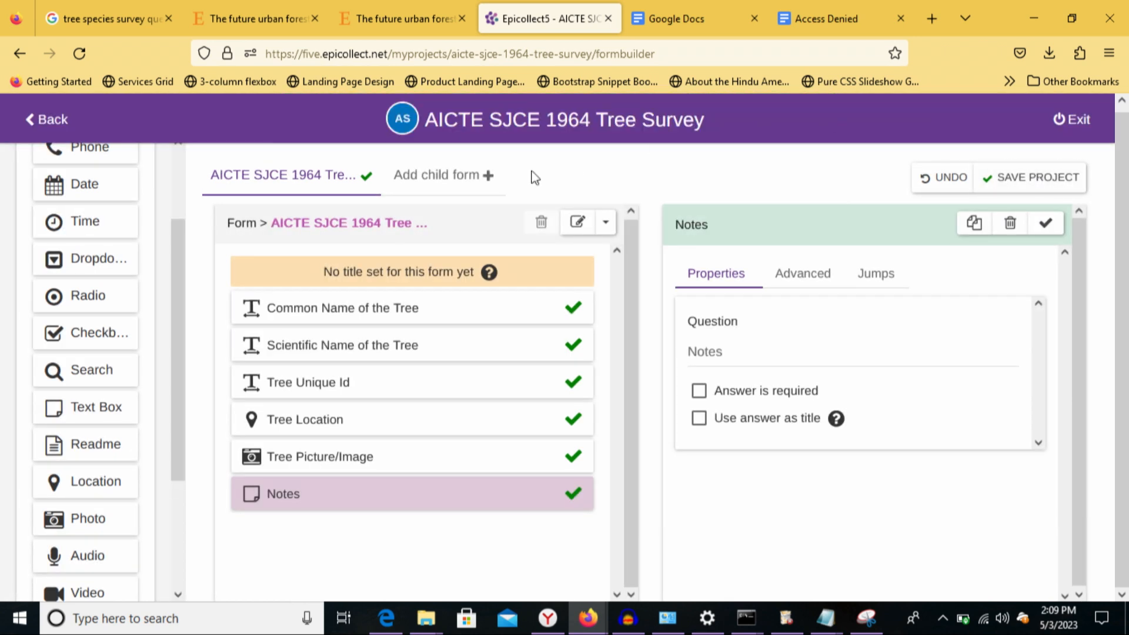
pyautogui.click(56, 121)
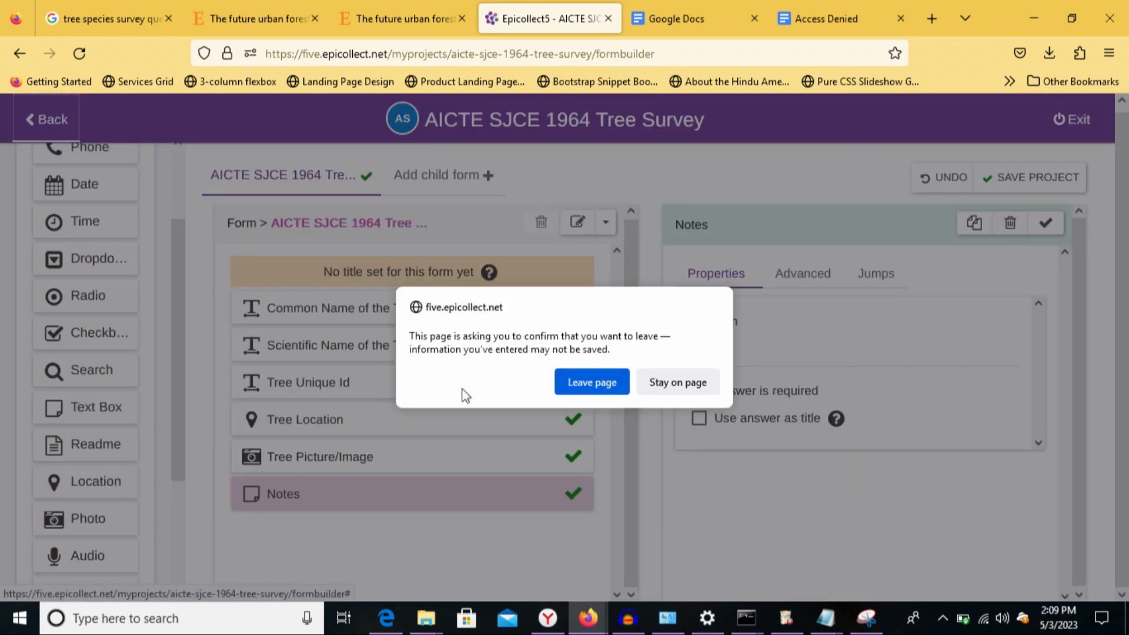
pyautogui.click(608, 385)
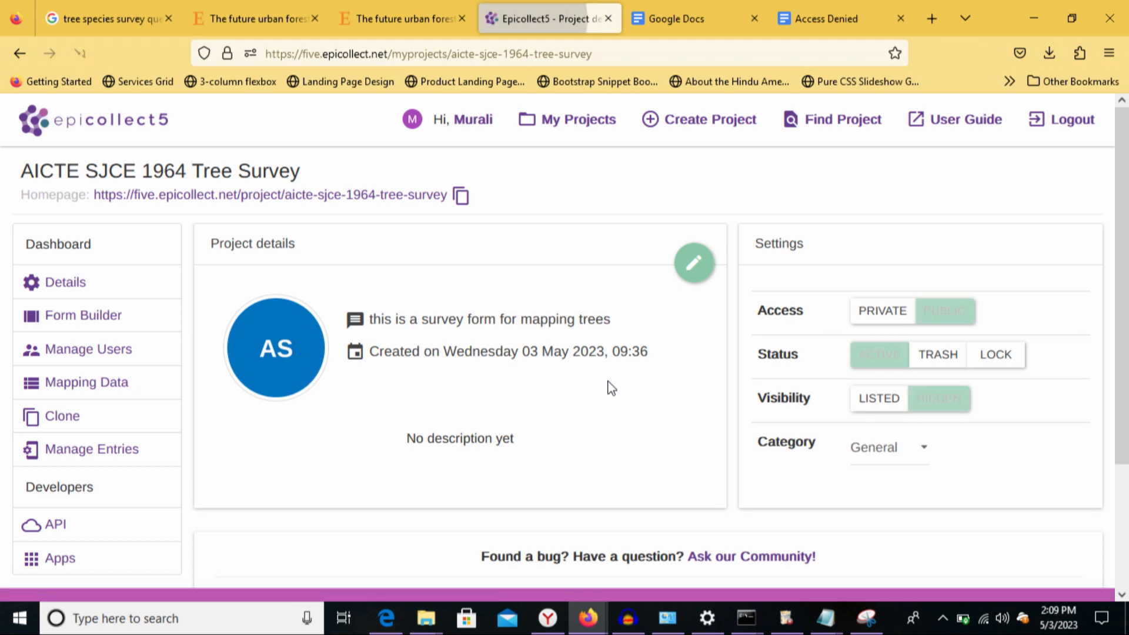
# Open the project's public homepage in a new browser tab and view it.
pyautogui.rightClick(279, 203)
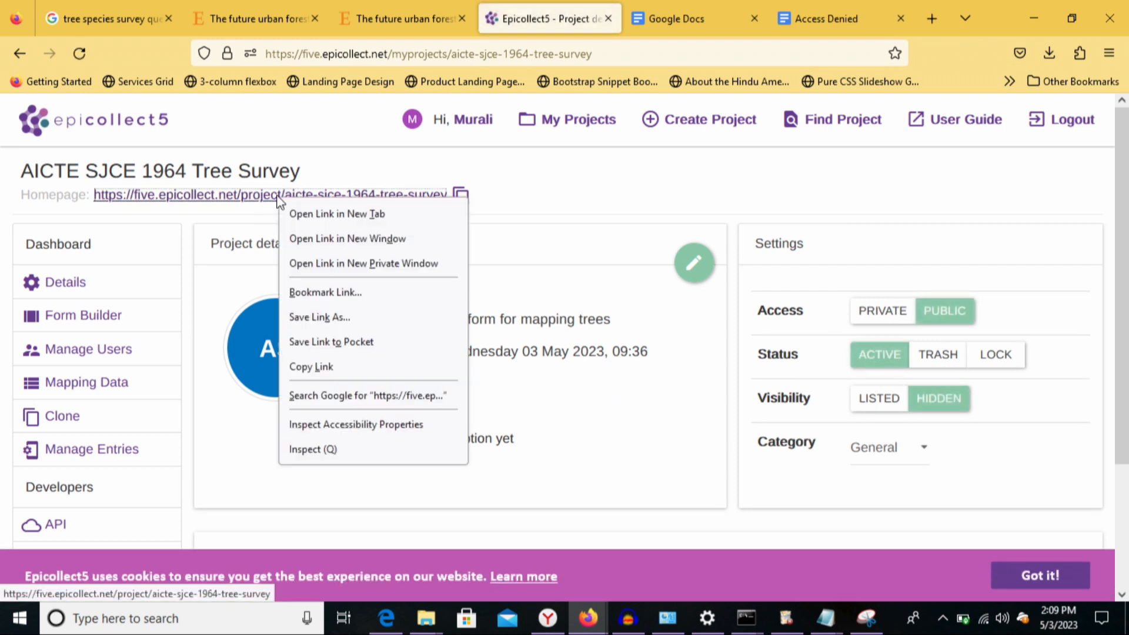
pyautogui.click(303, 214)
pyautogui.click(566, 19)
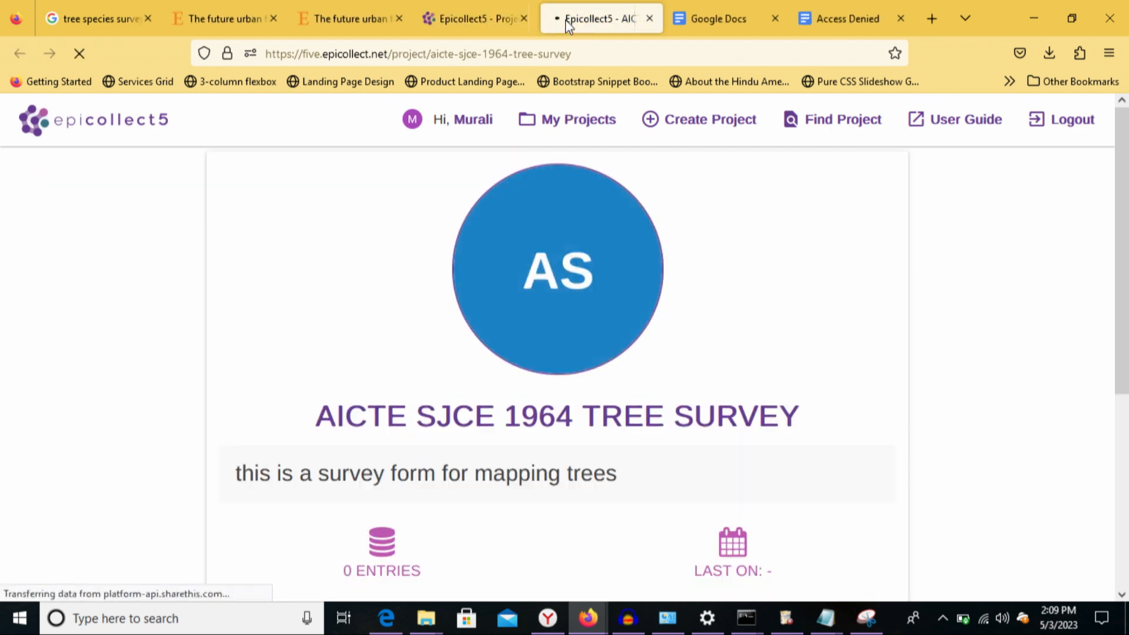
# Return to the project details page, review it, and open the project's API page in a new browser tab.
pyautogui.click(444, 26)
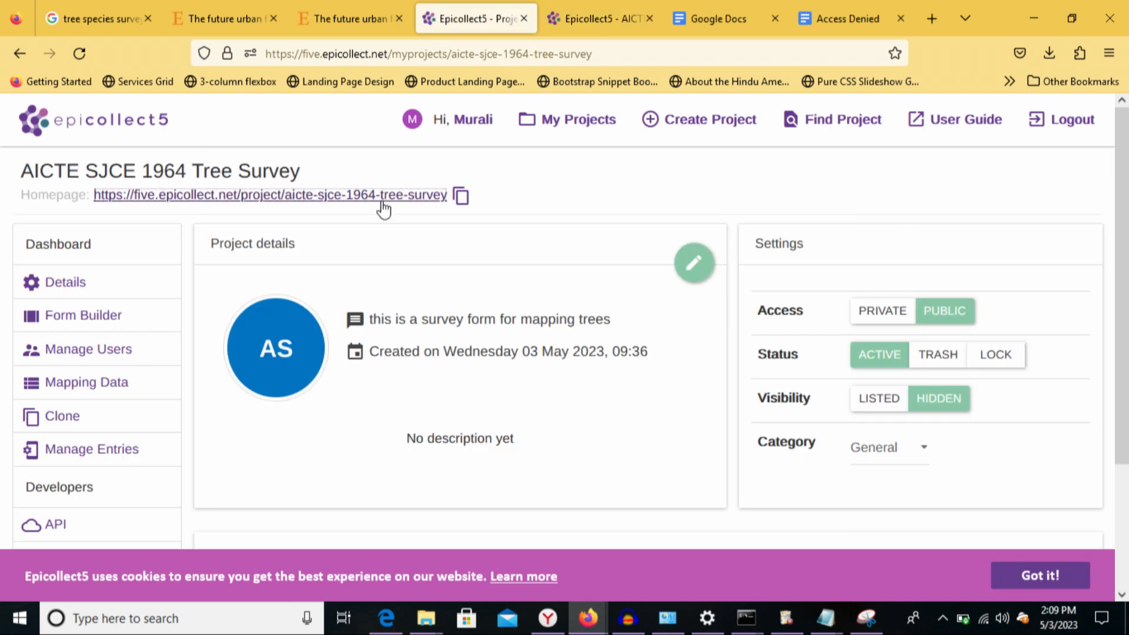
pyautogui.scroll(-2, 1126, 460)
pyautogui.scroll(-1, 1126, 459)
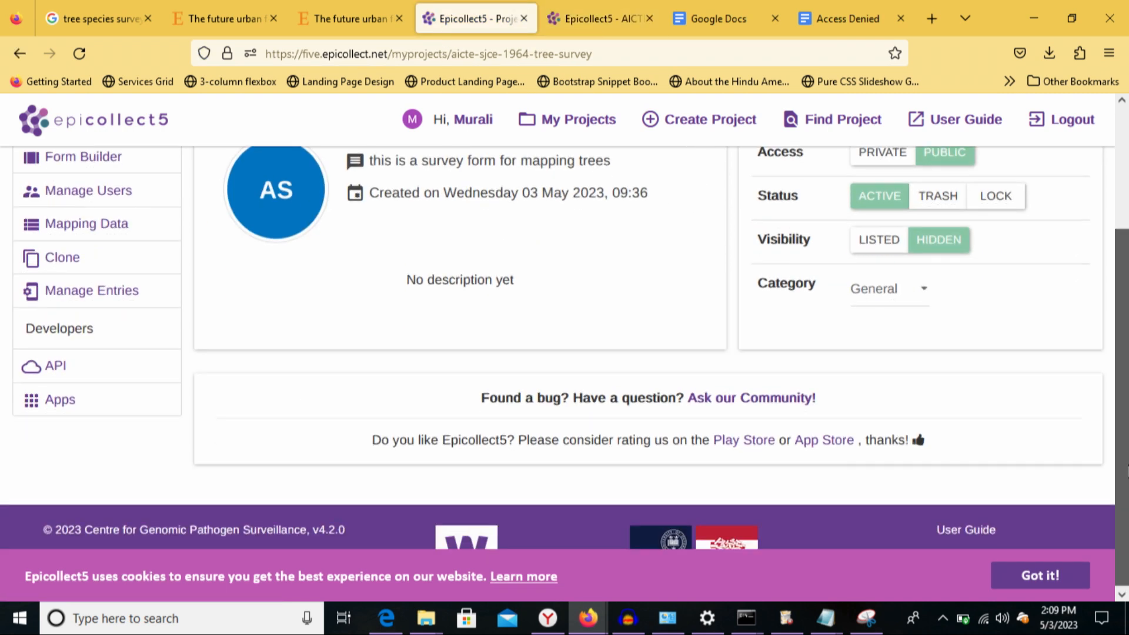
pyautogui.scroll(3, 1126, 460)
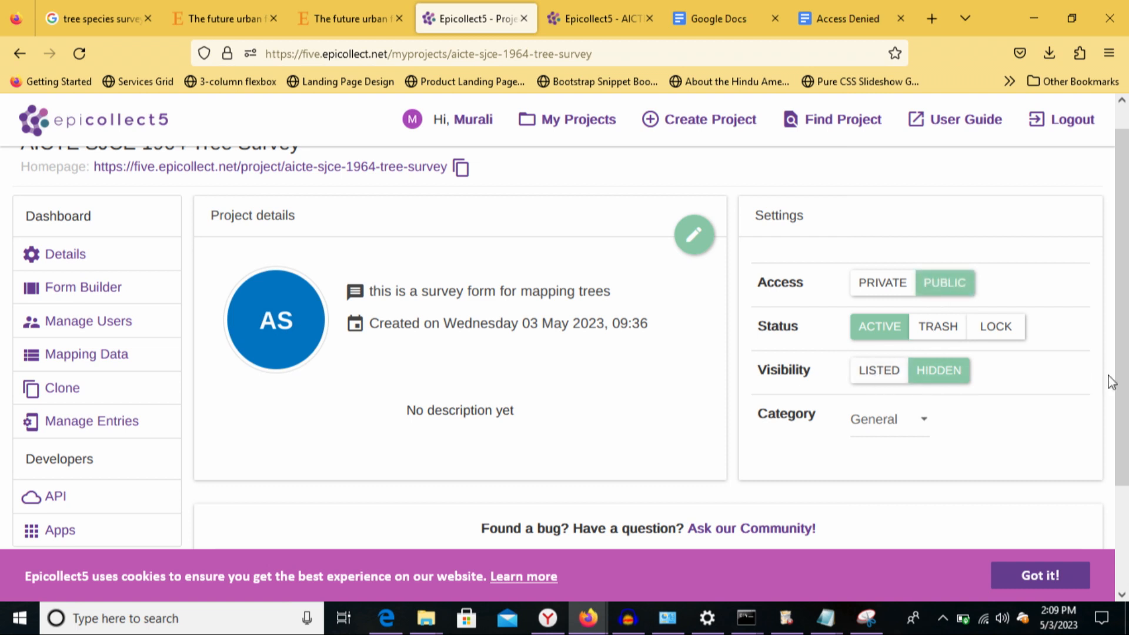
pyautogui.moveTo(1127, 390); pyautogui.dragTo(1126, 418)
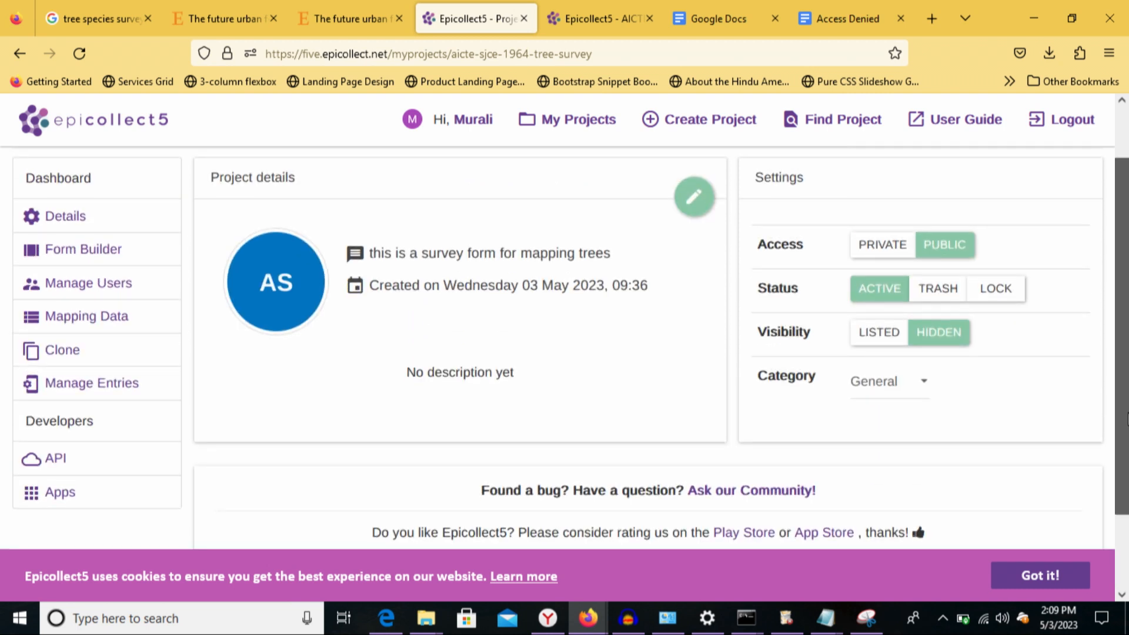
pyautogui.moveTo(1126, 419); pyautogui.dragTo(1127, 494)
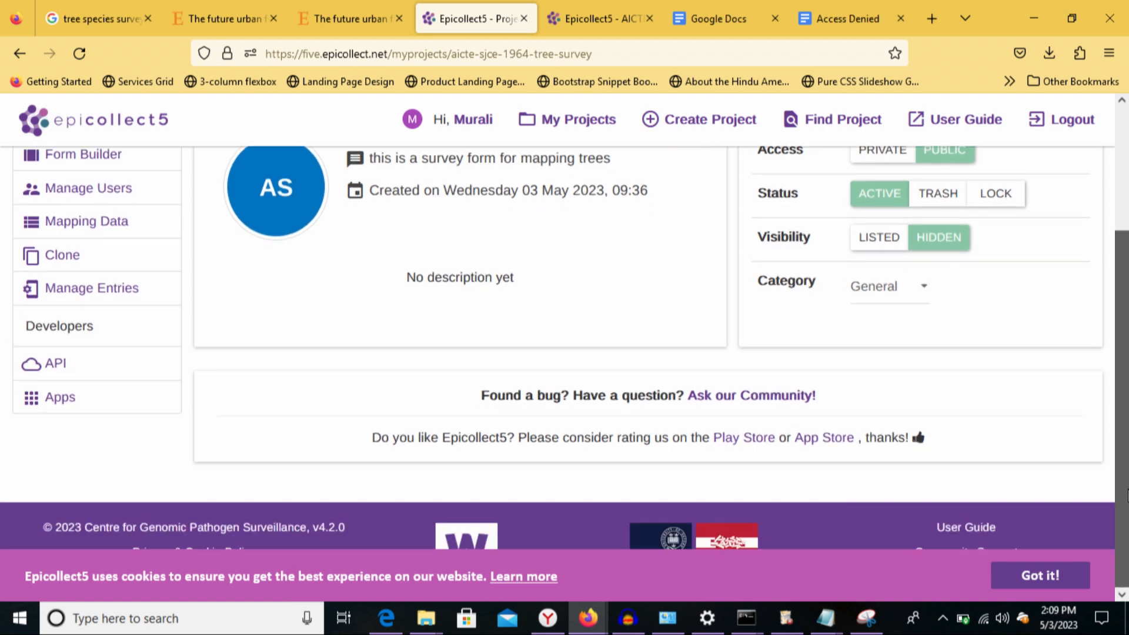
pyautogui.rightClick(58, 368)
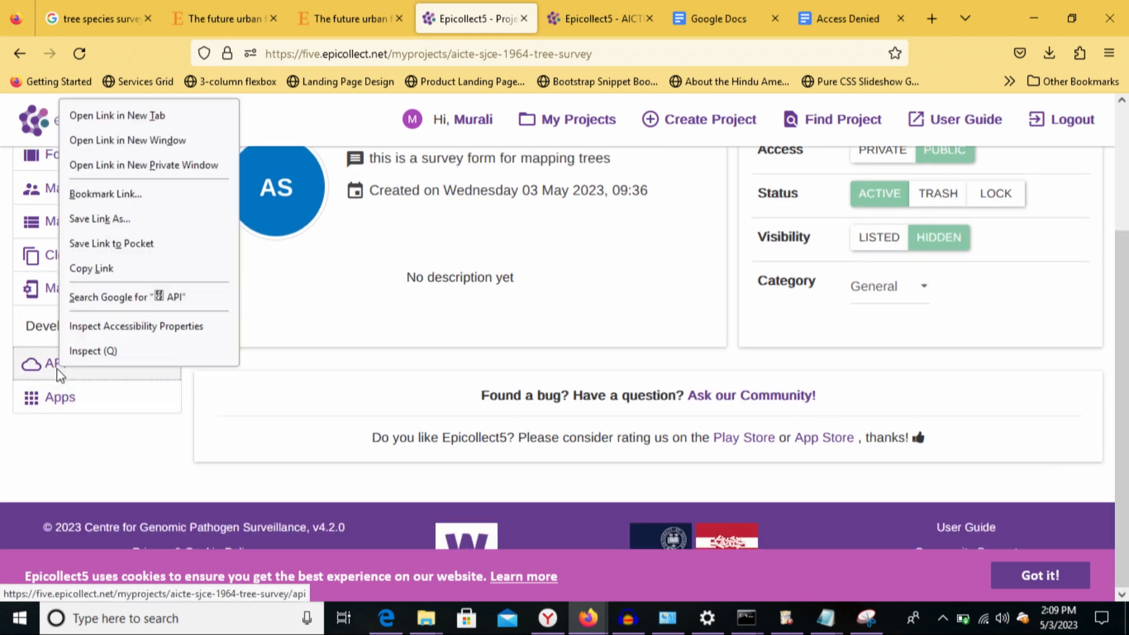
pyautogui.click(123, 116)
pyautogui.click(496, 23)
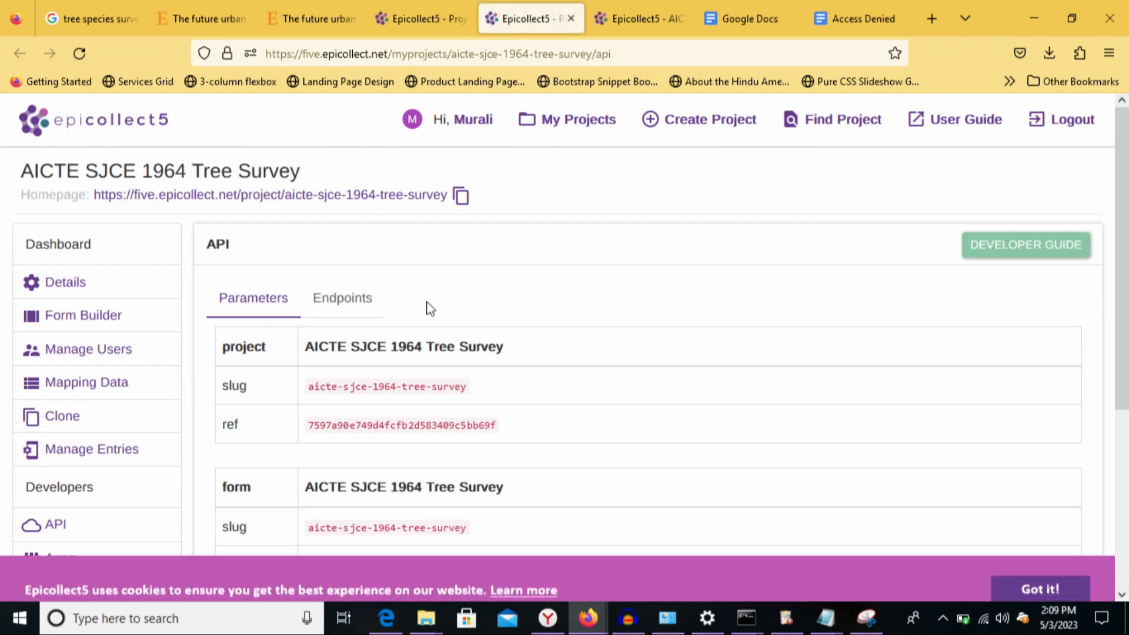
# Review the API parameters of the project, form and mapping, and display the list of API endpoints.
pyautogui.scroll(-2, 1123, 393)
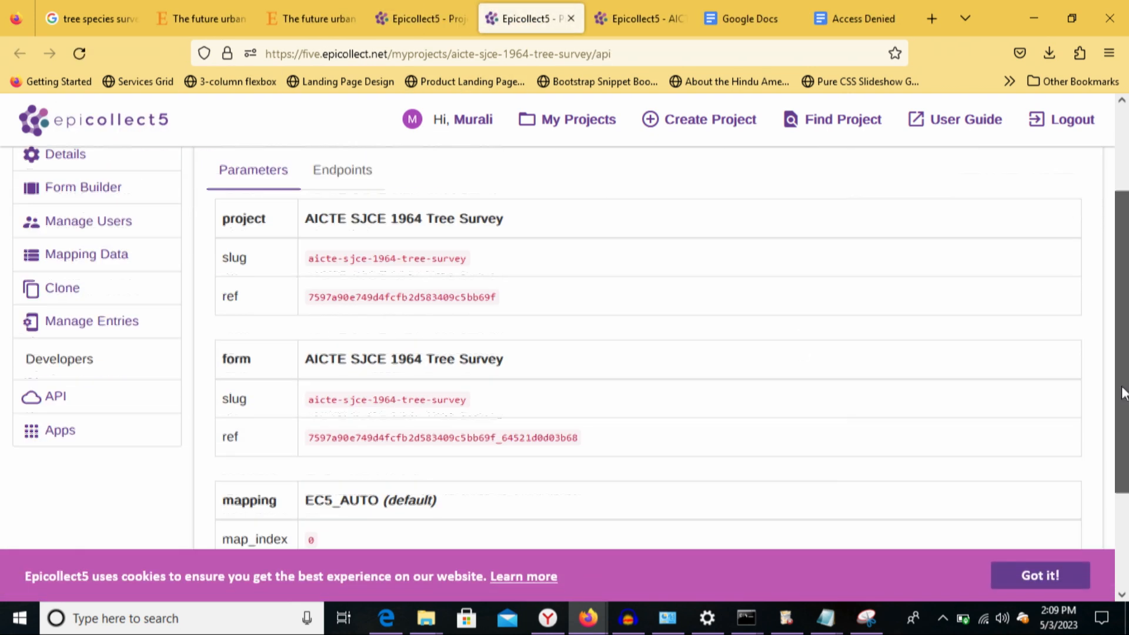
pyautogui.scroll(-2, 1124, 393)
pyautogui.moveTo(1123, 419); pyautogui.dragTo(1126, 331)
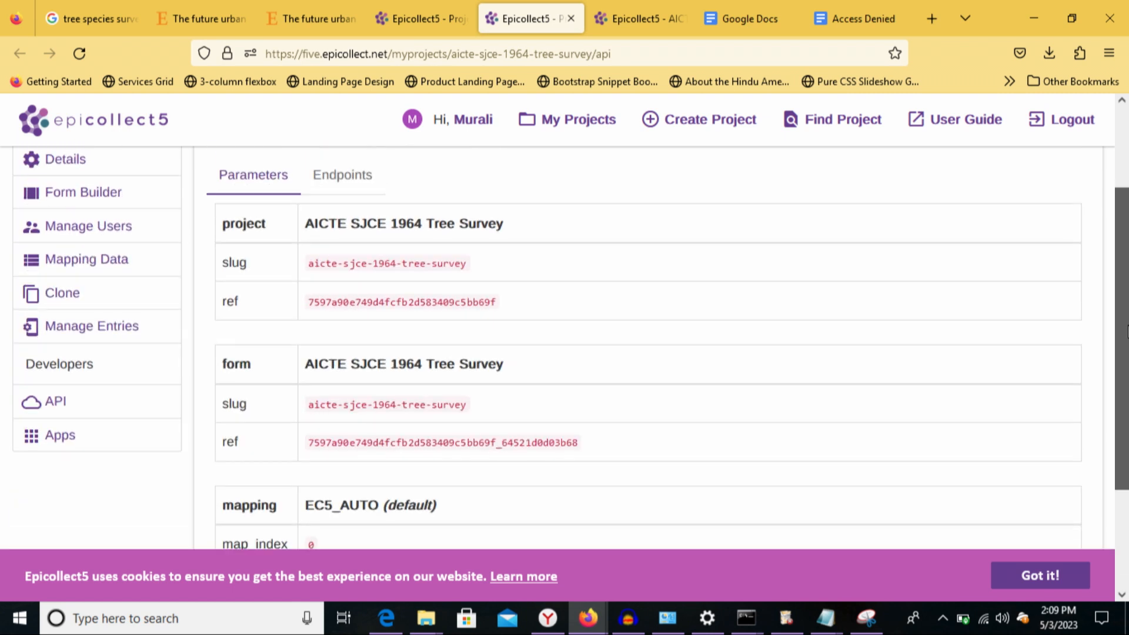
pyautogui.click(338, 184)
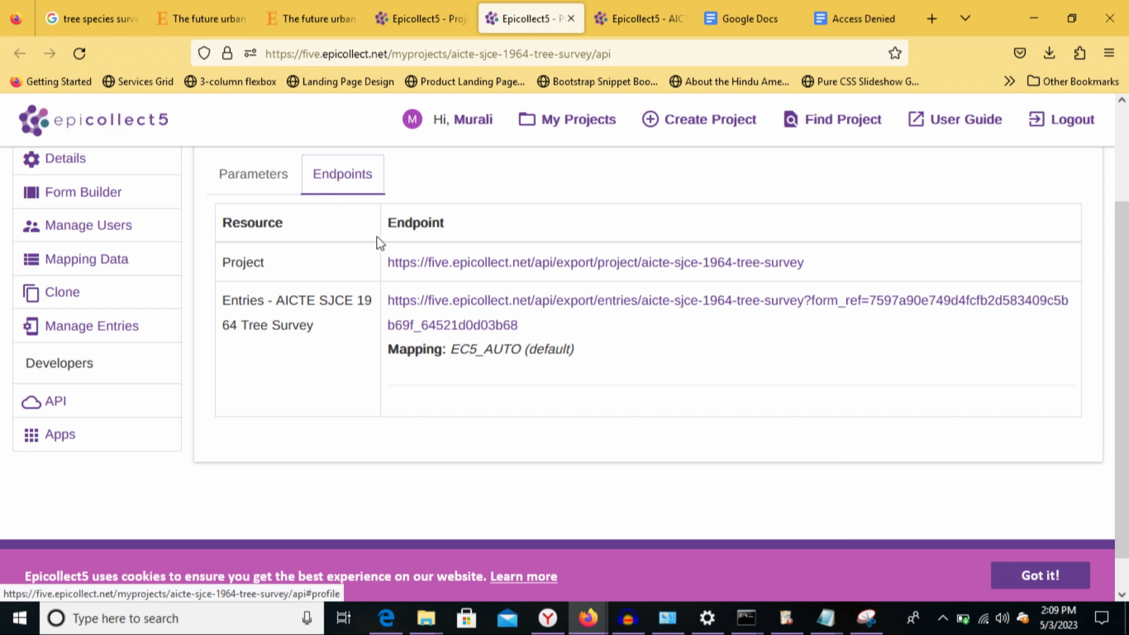
# Open the copied project export endpoint link in a new browser tab and look through its JSON data.
pyautogui.rightClick(458, 275)
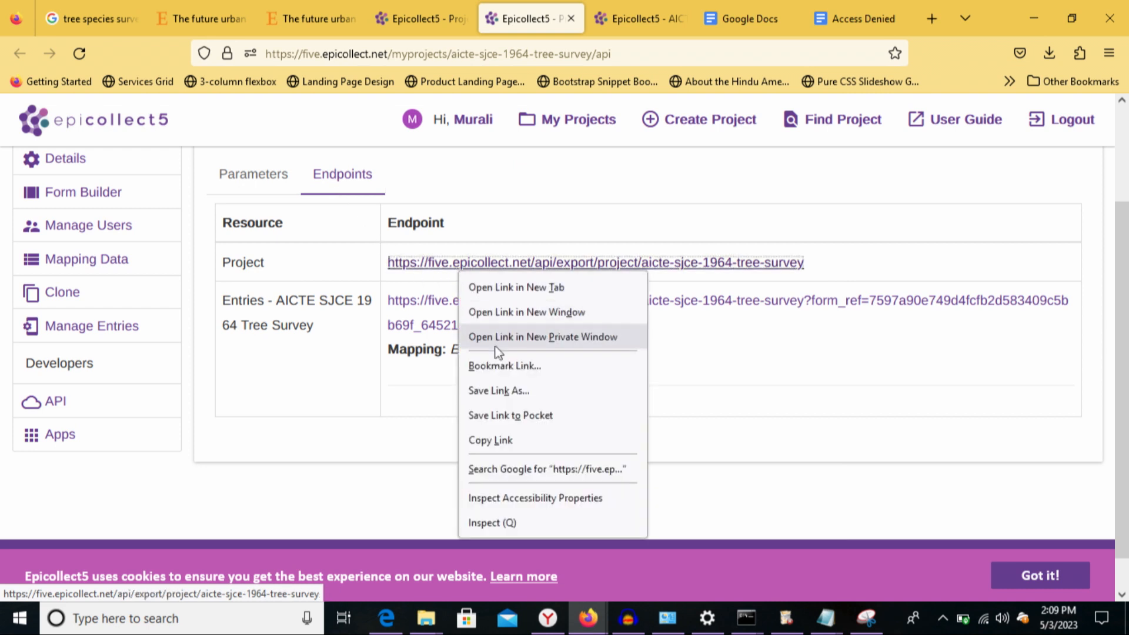
pyautogui.click(512, 444)
pyautogui.hotkey('ctrl', 't')
pyautogui.write('https://five.epicollect.net/api/export/project/aicte-sjce-1964-tree-survey')
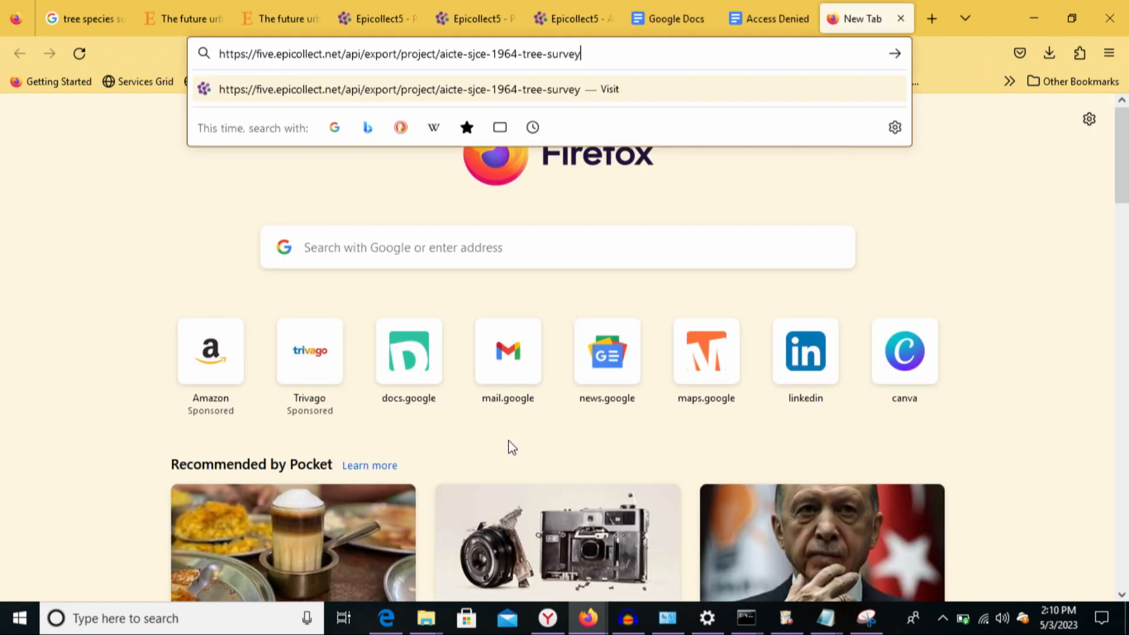
pyautogui.press('Return')
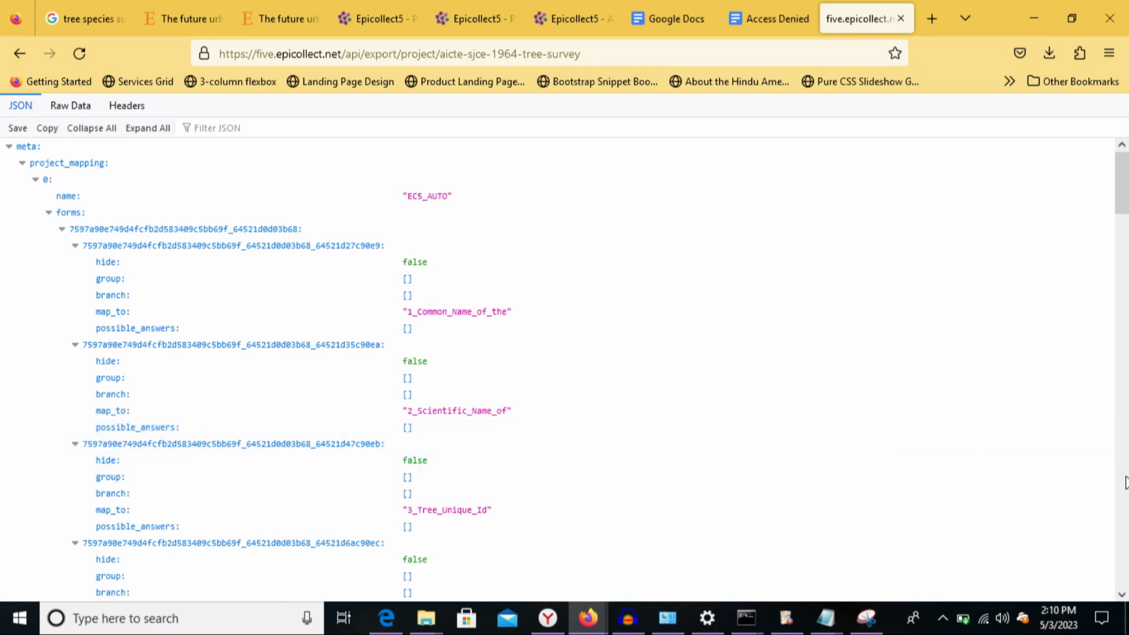
pyautogui.click(1125, 479)
pyautogui.click(1125, 565)
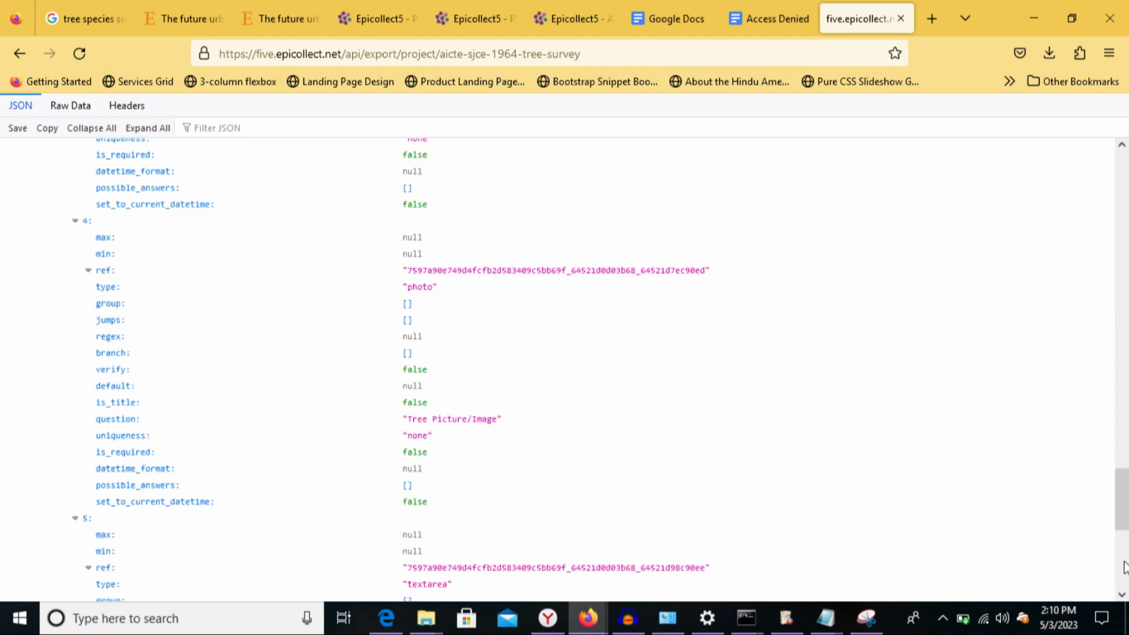
pyautogui.click(1125, 567)
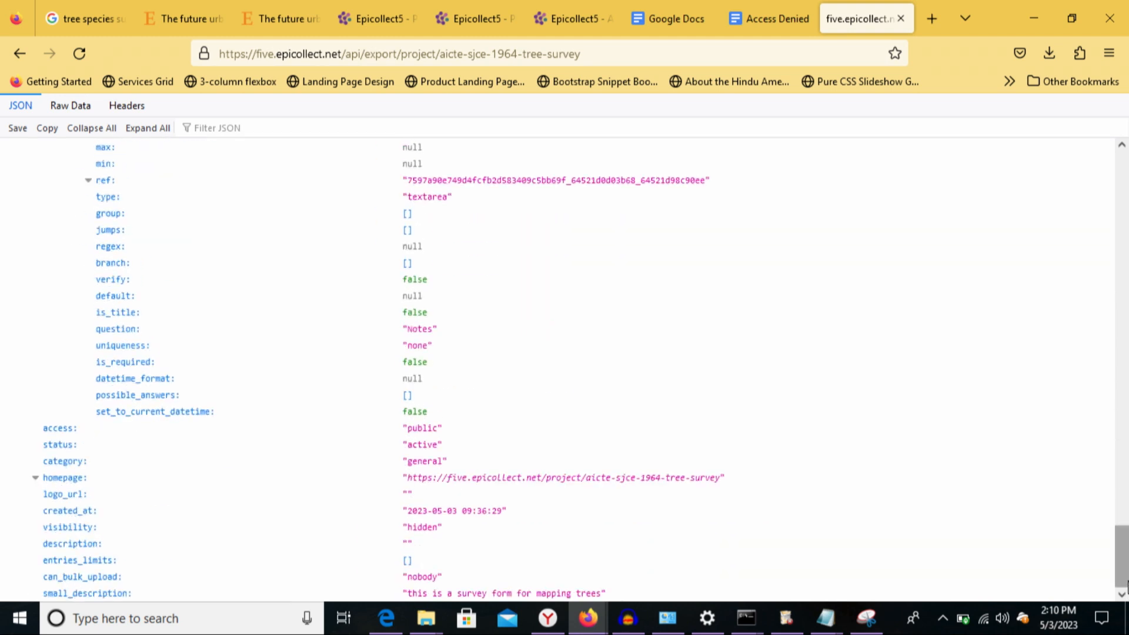
# Return to the project's API page and log out of the current account.
pyautogui.click(563, 20)
pyautogui.click(489, 17)
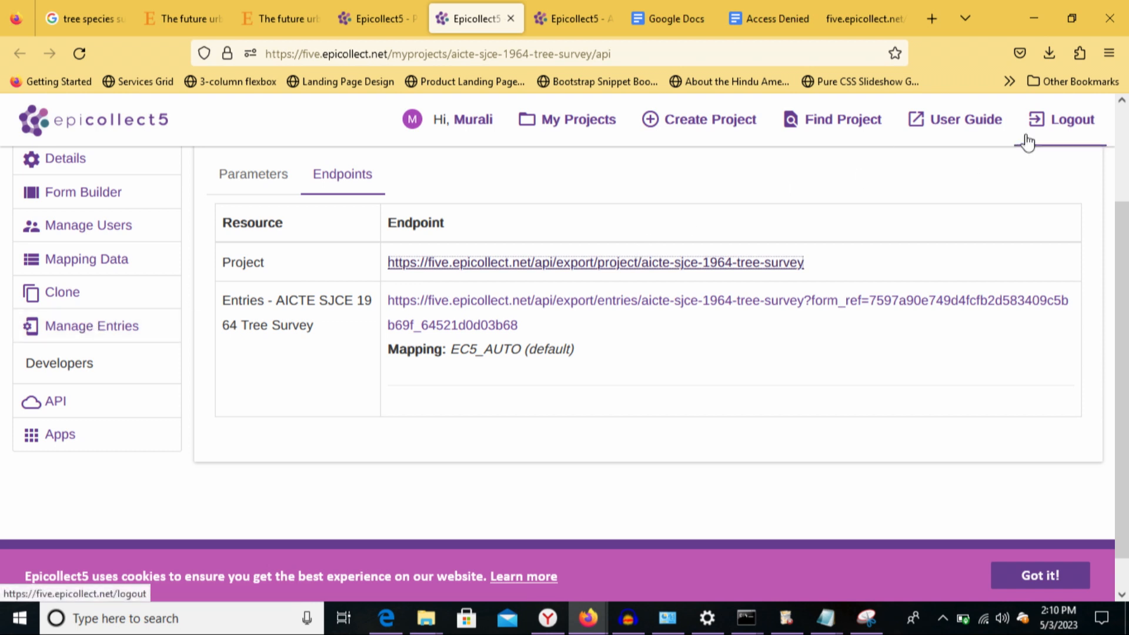
pyautogui.click(1053, 128)
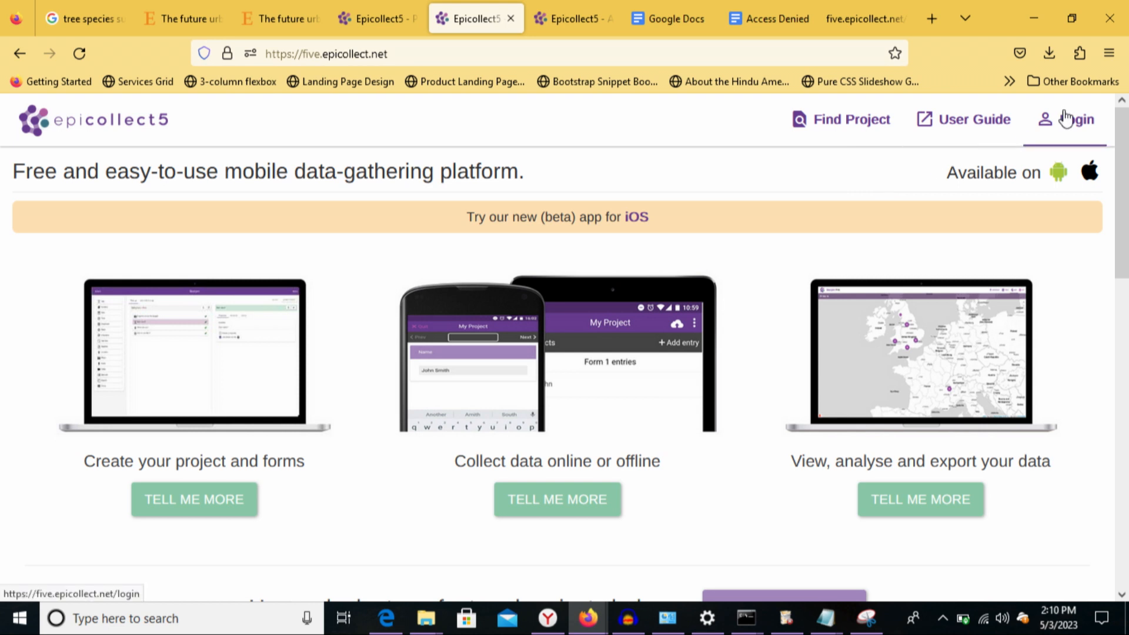
# Sign in through Google with the AICTE TREES account and open its list of projects.
pyautogui.click(1066, 119)
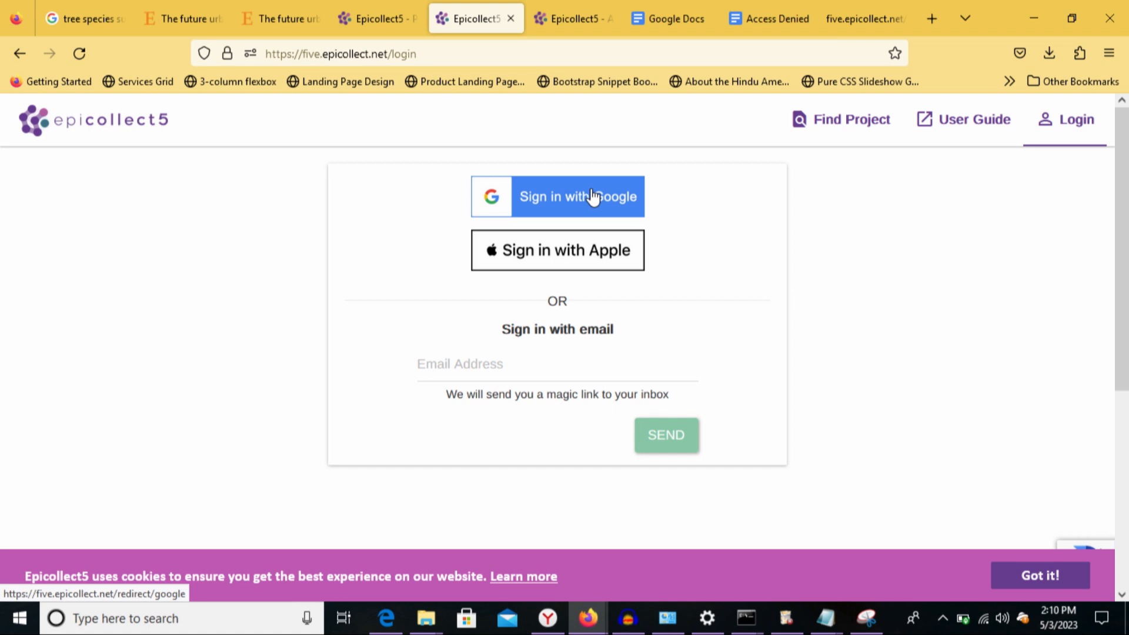
pyautogui.click(593, 197)
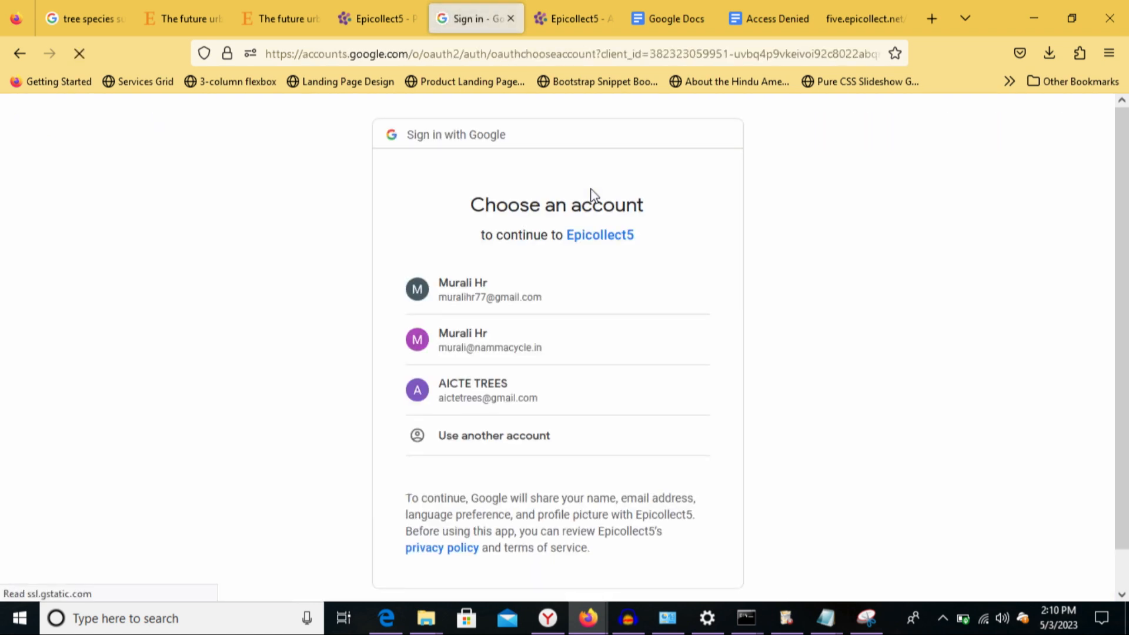
pyautogui.click(487, 402)
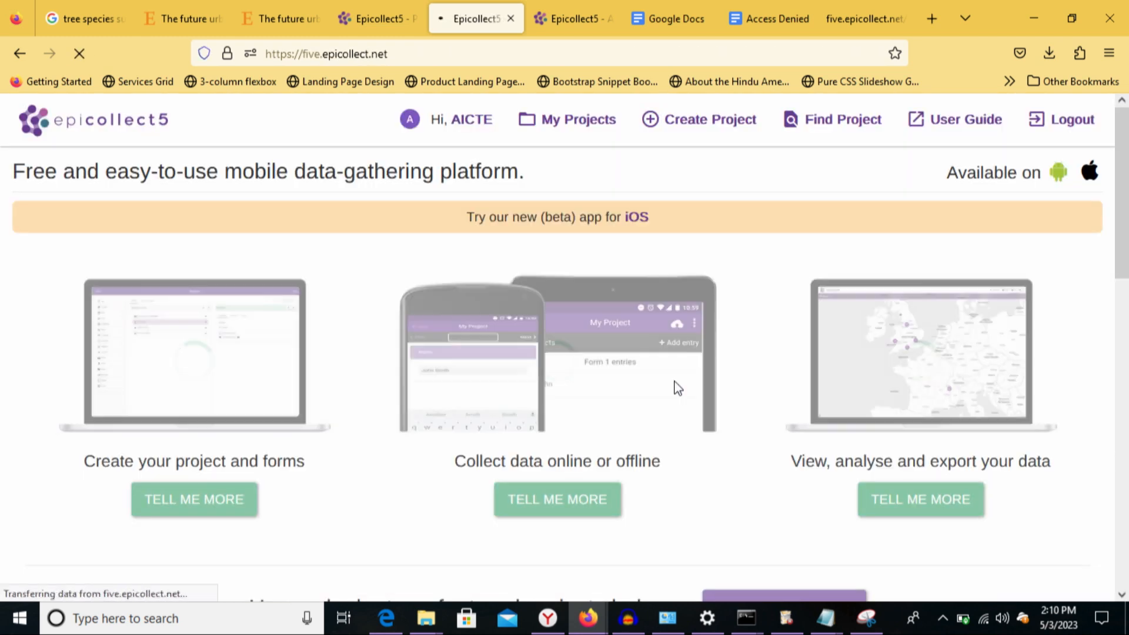
pyautogui.click(561, 132)
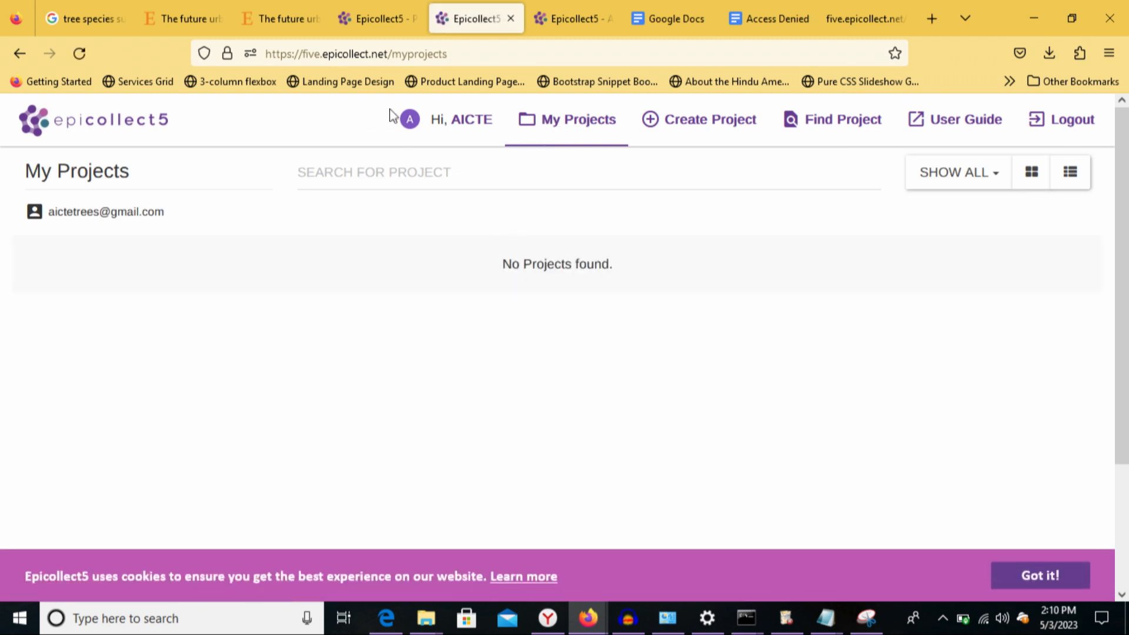
# Log out of the AICTE TREES account and sign back in through Google with the survey owner's account.
pyautogui.click(20, 53)
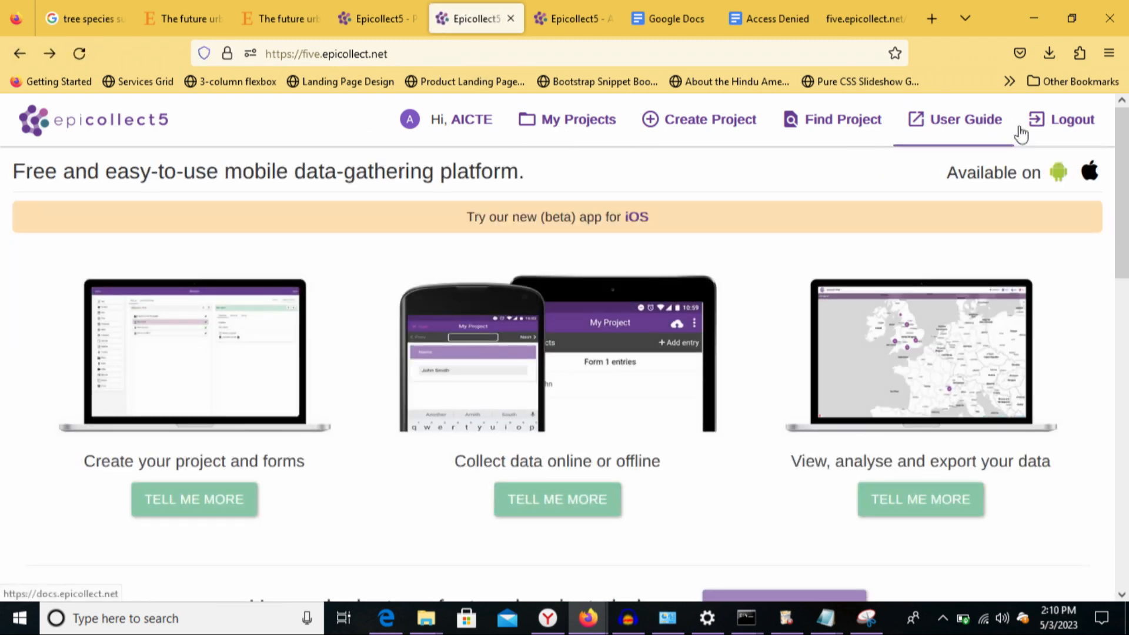
pyautogui.click(1049, 119)
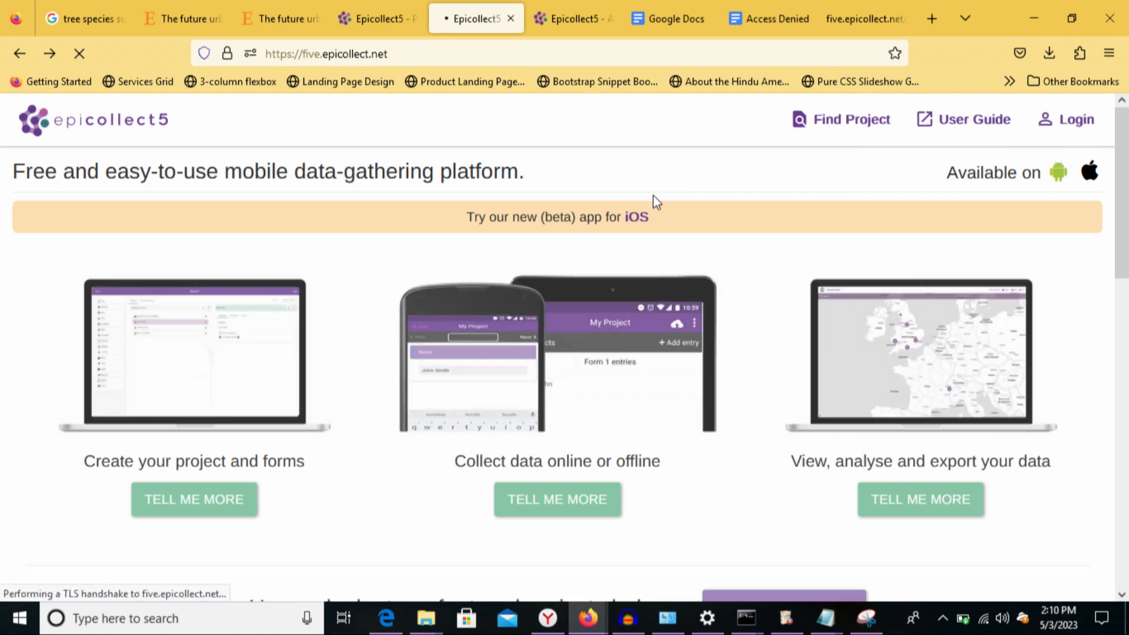
pyautogui.click(1090, 132)
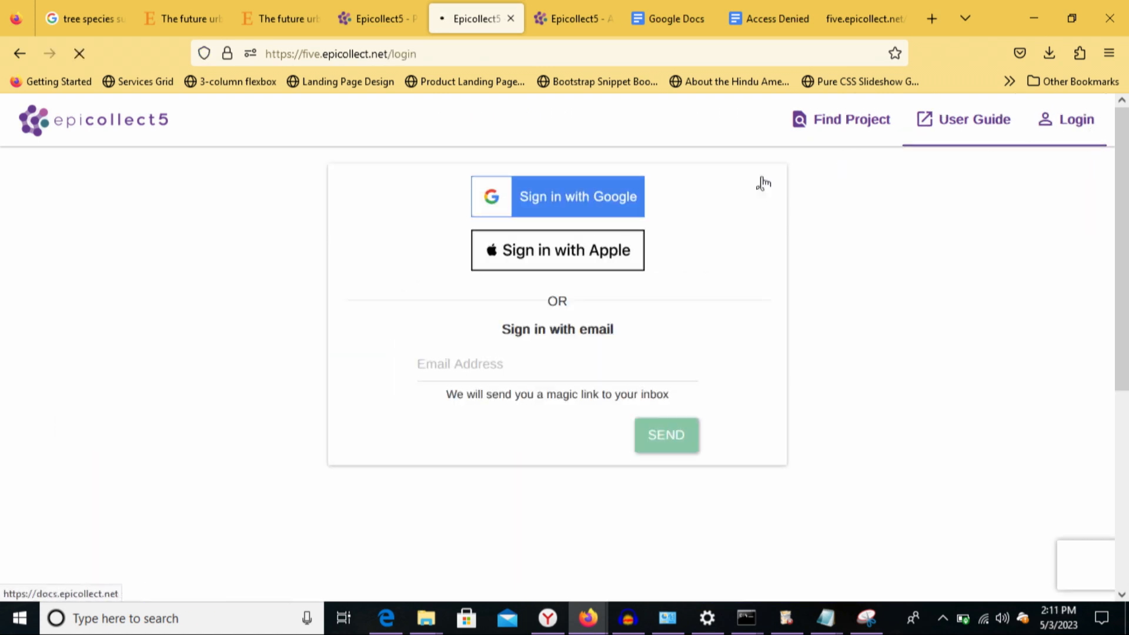
pyautogui.click(584, 221)
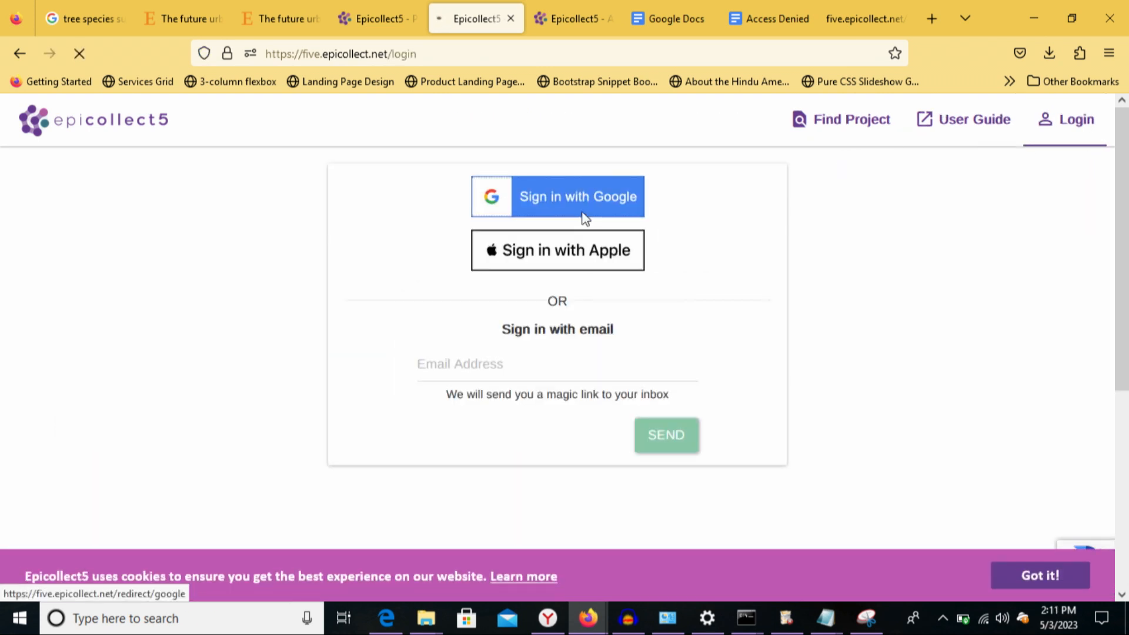
pyautogui.click(447, 346)
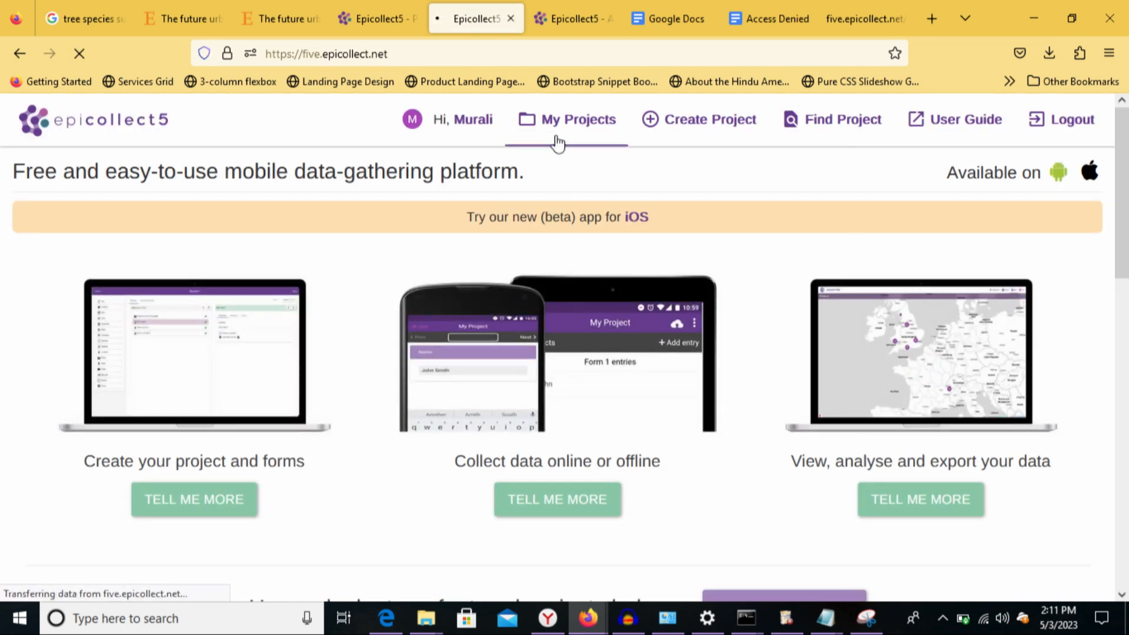
# Open the AICTE SJCE 1964 Tree Survey homepage from the owner's project list and view it.
pyautogui.click(557, 134)
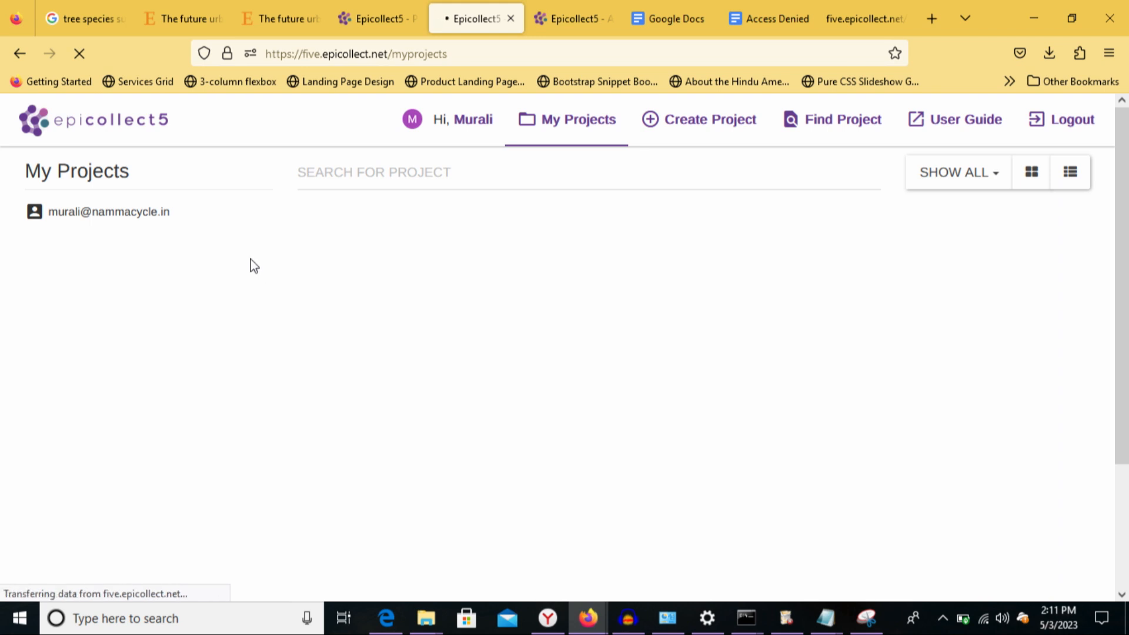
pyautogui.click(139, 391)
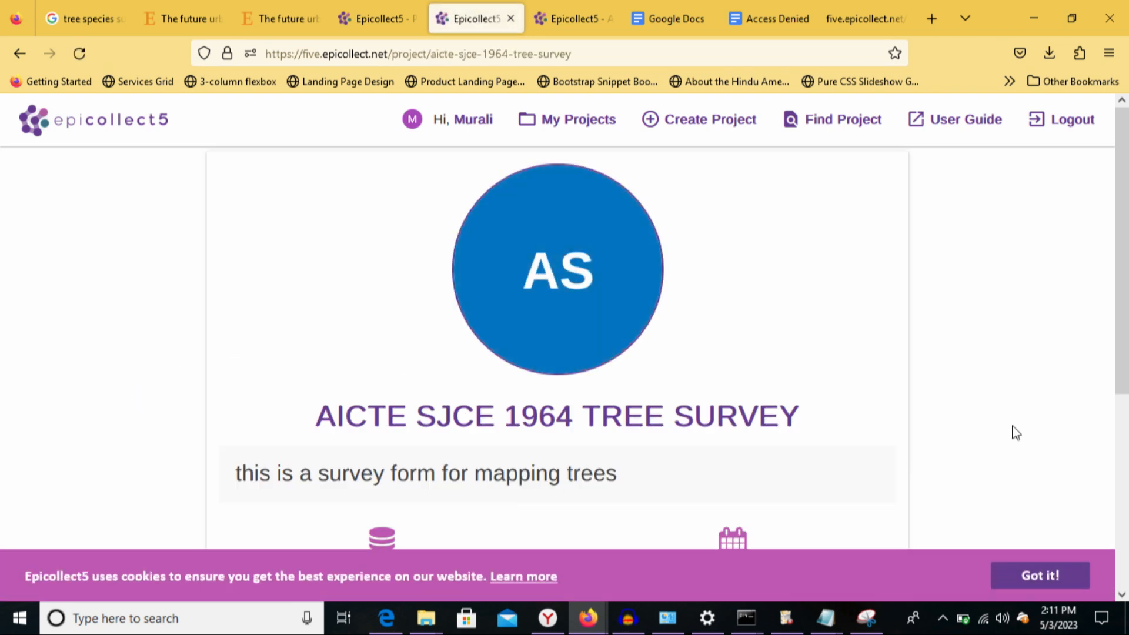
pyautogui.scroll(-3, 1126, 465)
pyautogui.moveTo(1127, 464); pyautogui.dragTo(1128, 344)
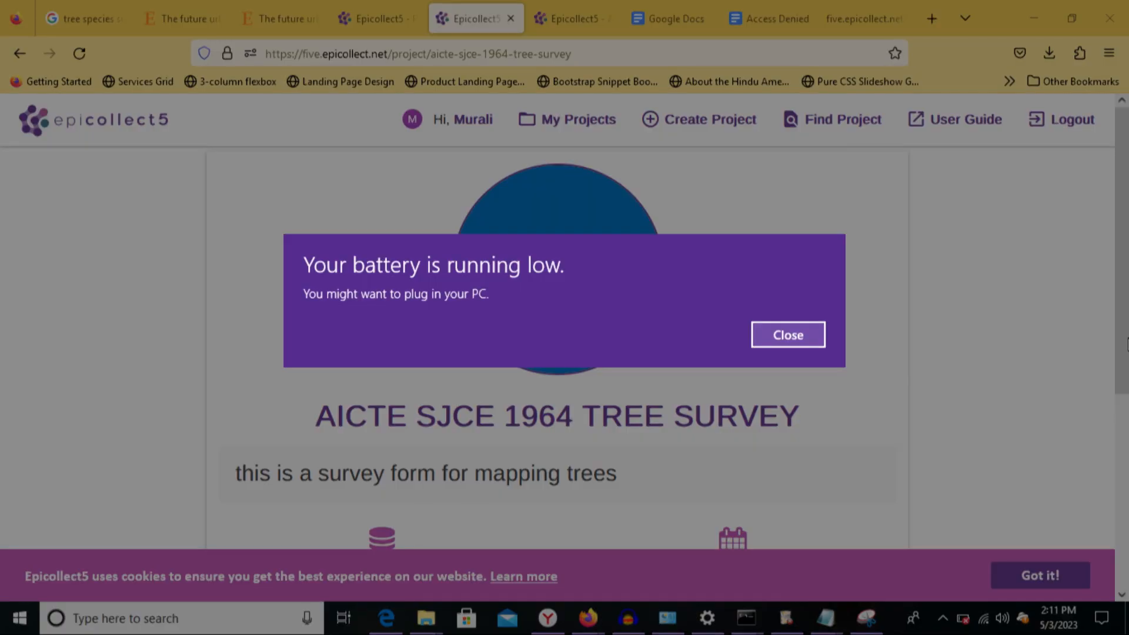
pyautogui.click(783, 347)
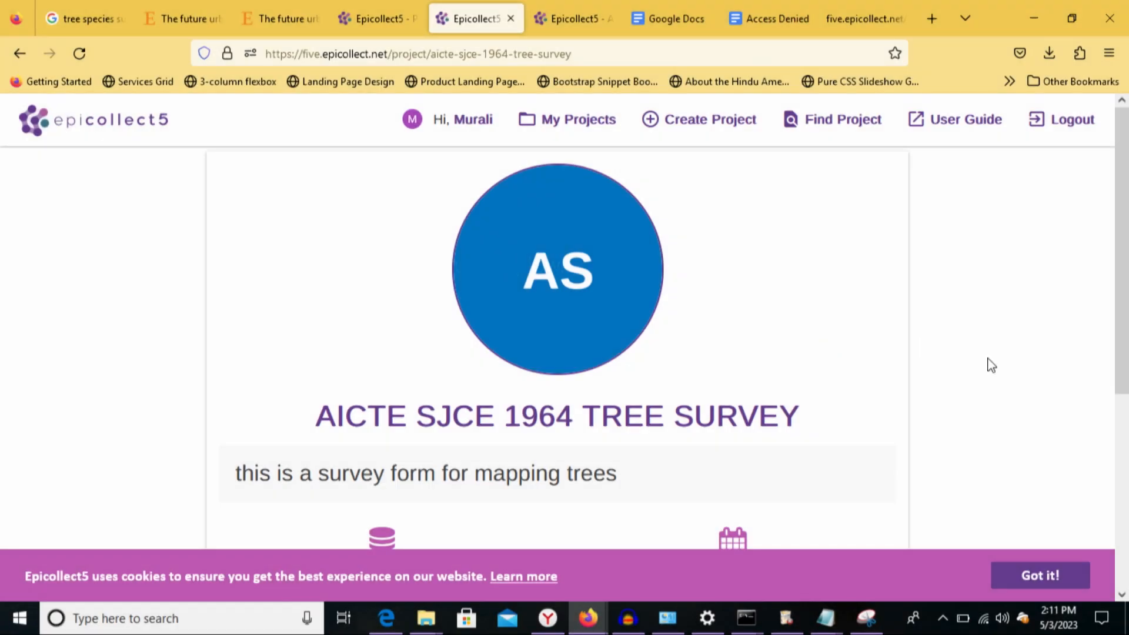
pyautogui.moveTo(1126, 360)
pyautogui.mouseDown()
pyautogui.moveTo(1126, 459)
pyautogui.moveTo(1127, 351)
pyautogui.mouseUp()
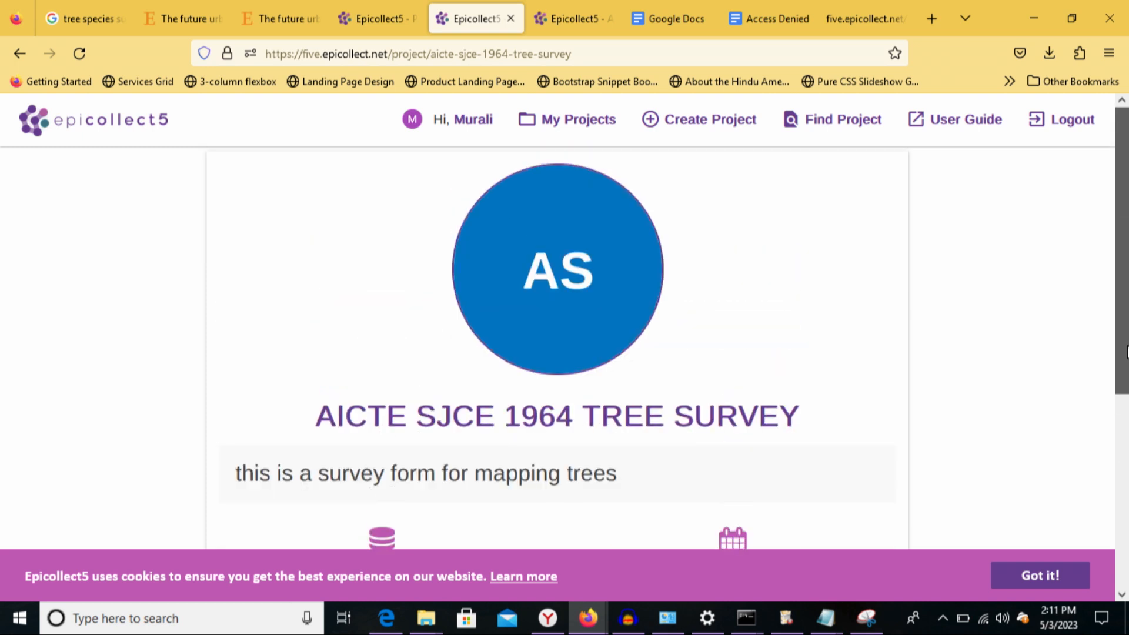